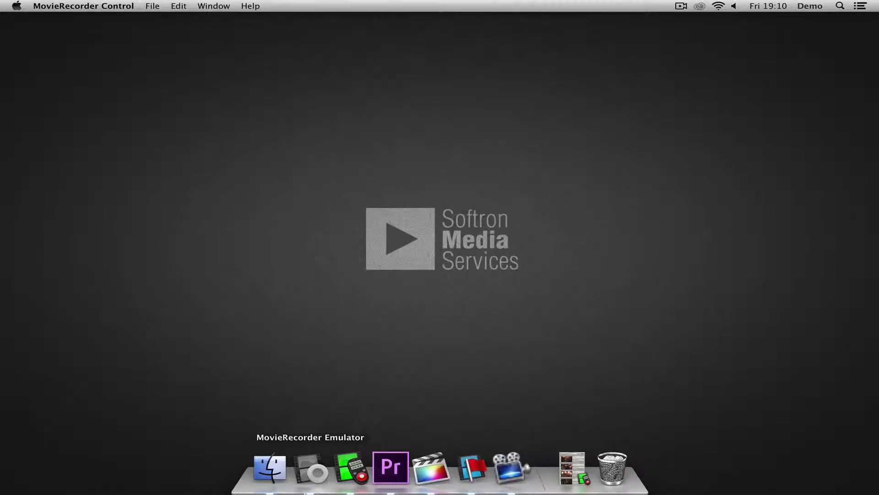
# Restore the minimized MovieRecorder Control window from the Dock.
pyautogui.click(350, 467)
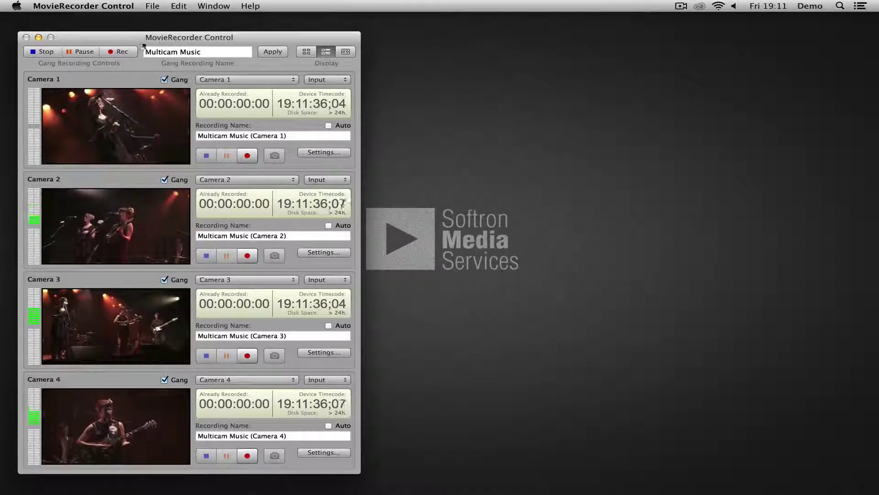
# Start ganged recording on all four cameras and minimize the recorder window.
pyautogui.click(121, 51)
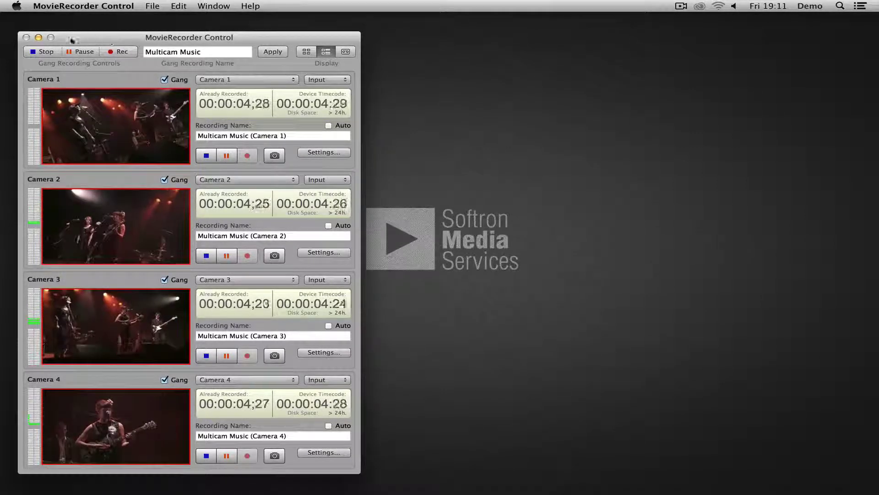
pyautogui.click(39, 38)
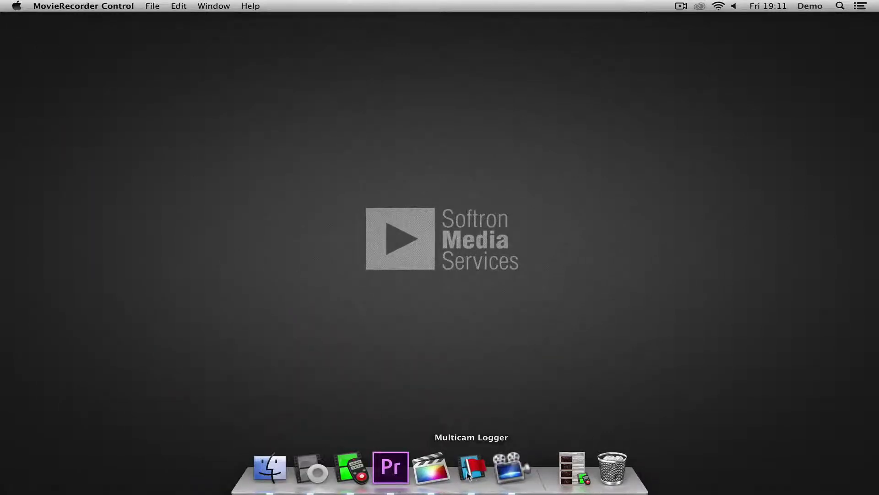
# Bring Multicam Logger forward, move its window up and left, and open its settings.
pyautogui.click(471, 468)
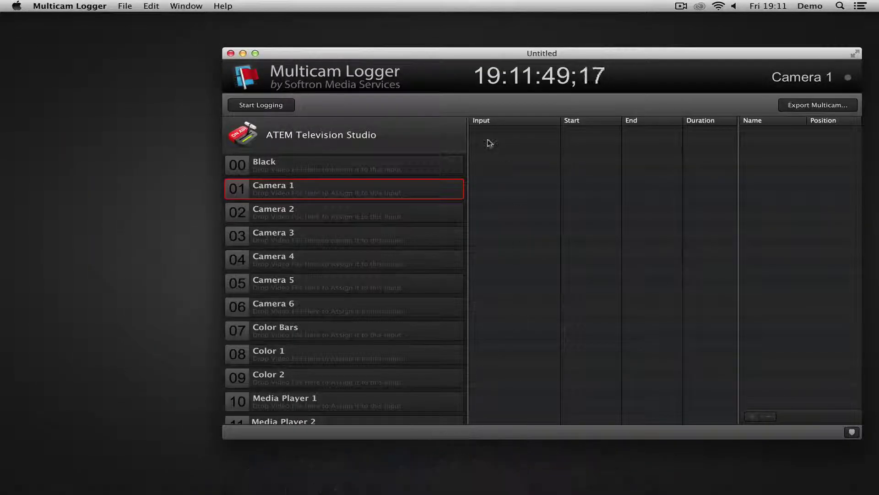
pyautogui.moveTo(481, 54); pyautogui.dragTo(376, 51)
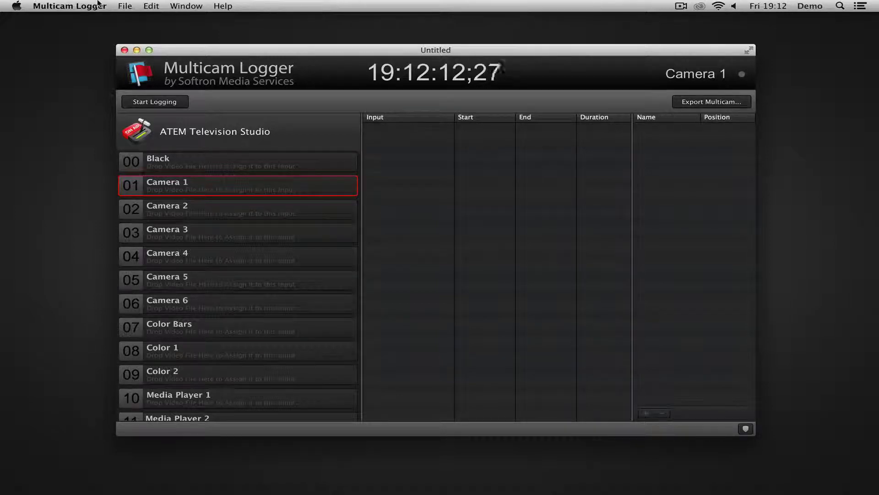
pyautogui.click(69, 5)
pyautogui.click(63, 31)
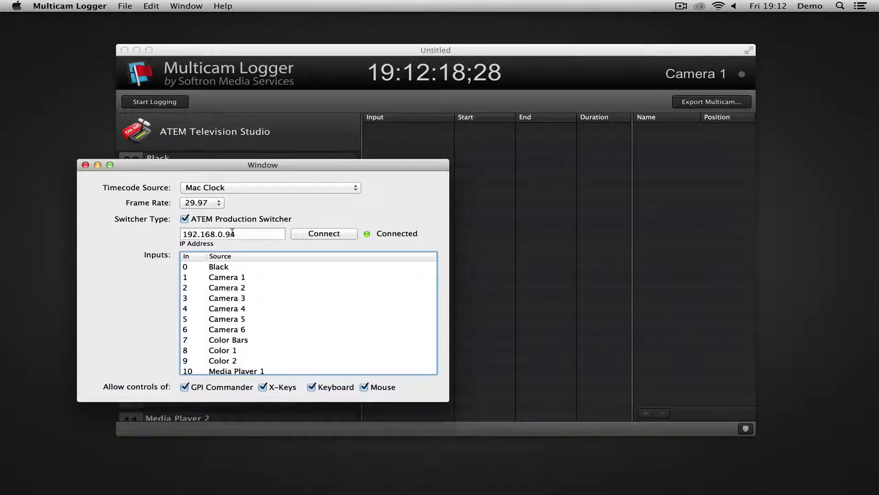
pyautogui.moveTo(240, 233); pyautogui.dragTo(177, 235)
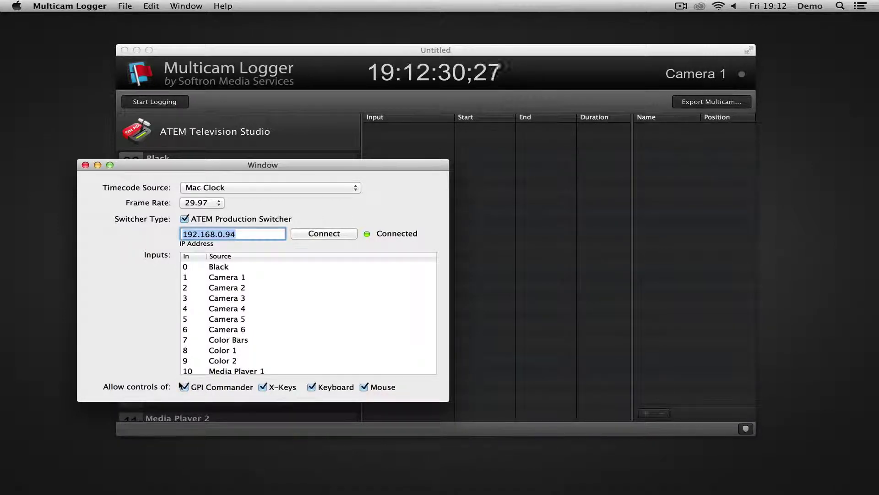
pyautogui.click(86, 165)
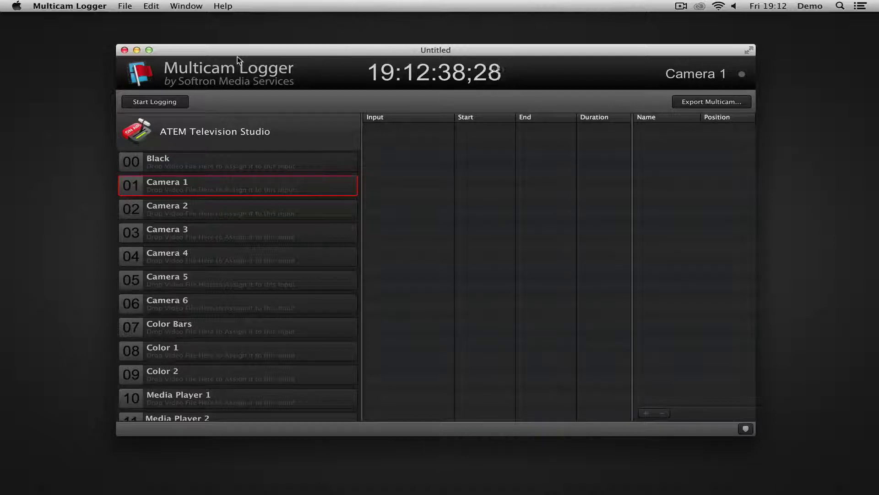
# Cue Camera 3 as the next angle and start logging the ATEM's camera cuts.
pyautogui.click(215, 229)
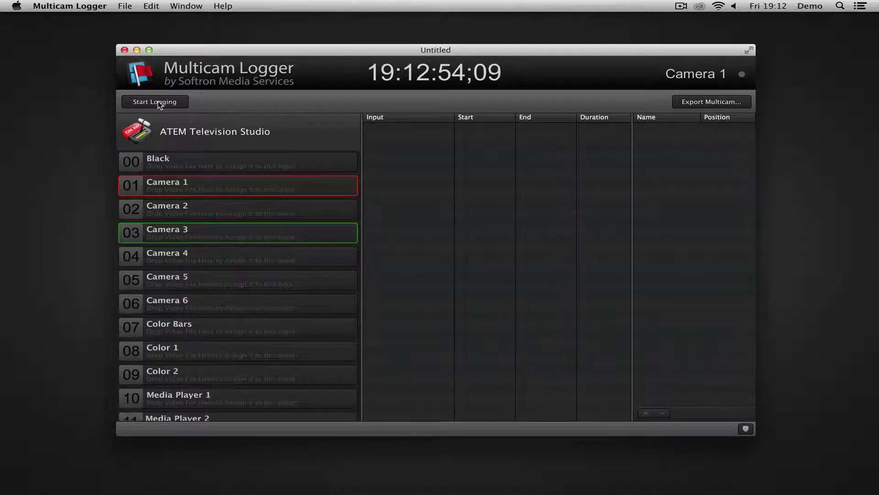
pyautogui.moveTo(238, 233)
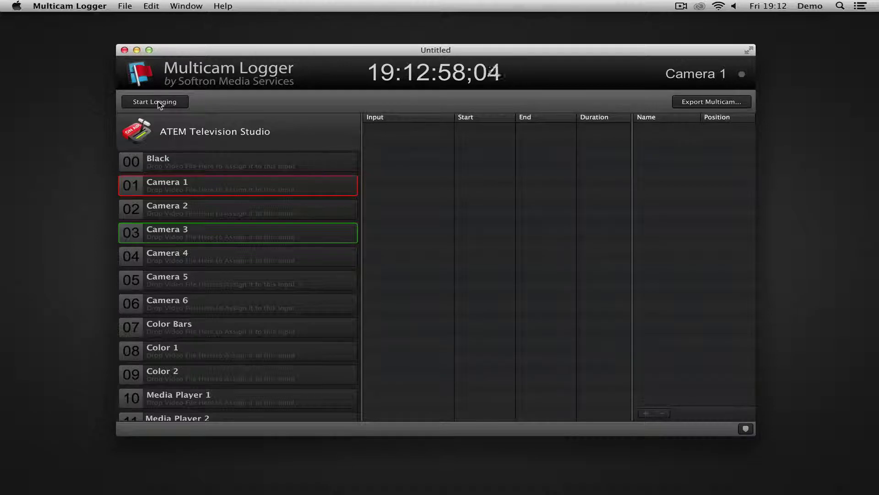
pyautogui.click(159, 102)
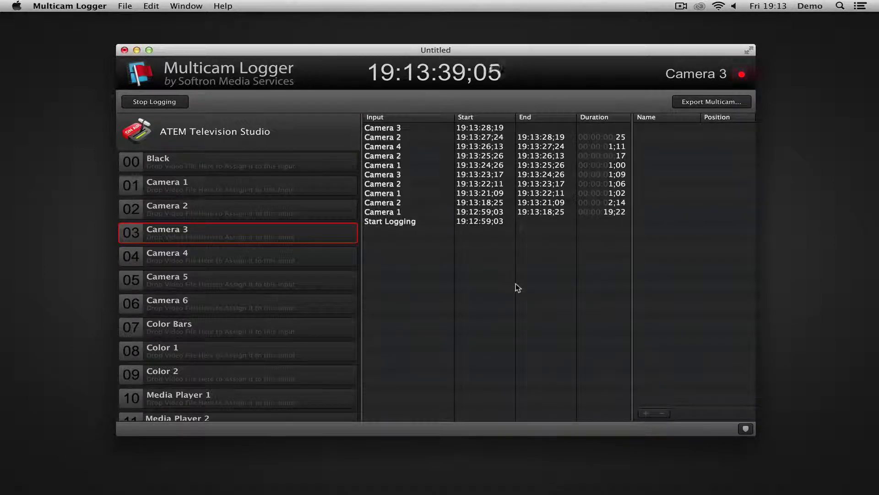
# Add three markers at the current logging time with the + button.
pyautogui.click(648, 413)
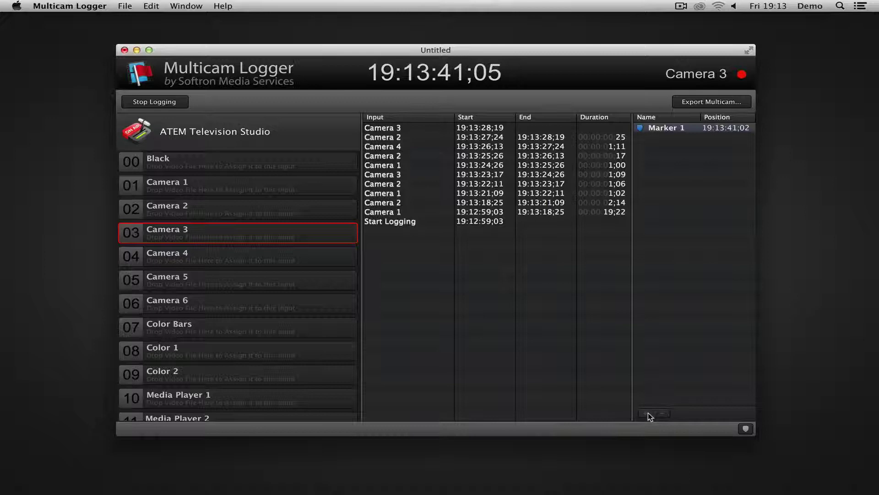
pyautogui.click(648, 413)
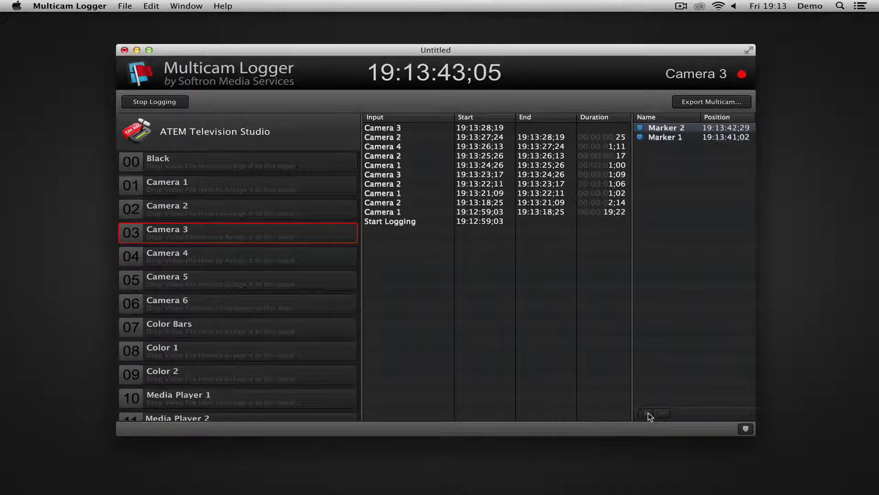
pyautogui.click(647, 413)
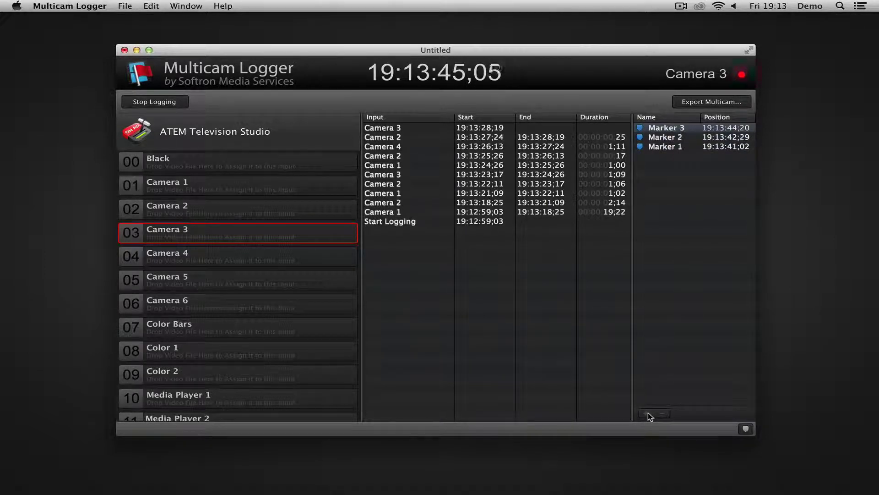
# Rename Marker 3 to 'Wrong Camera', widen the window, and add Marker 4.
pyautogui.doubleClick(665, 128)
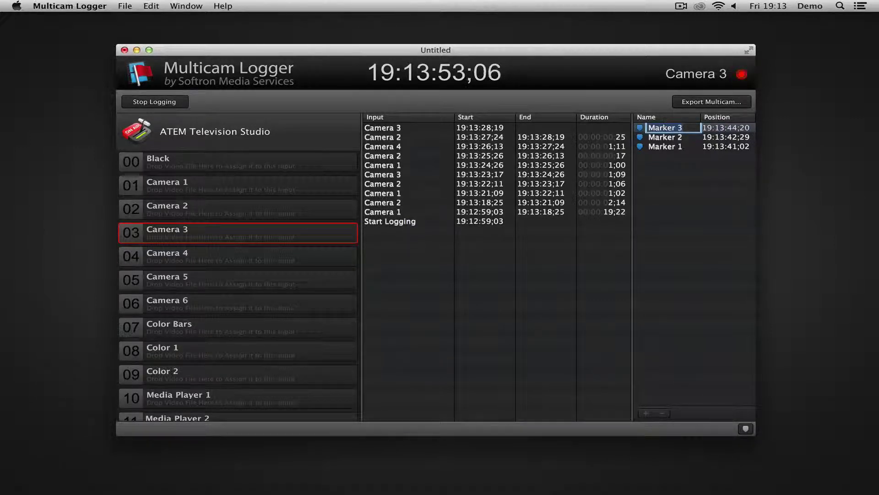
pyautogui.write('WrongCamera')
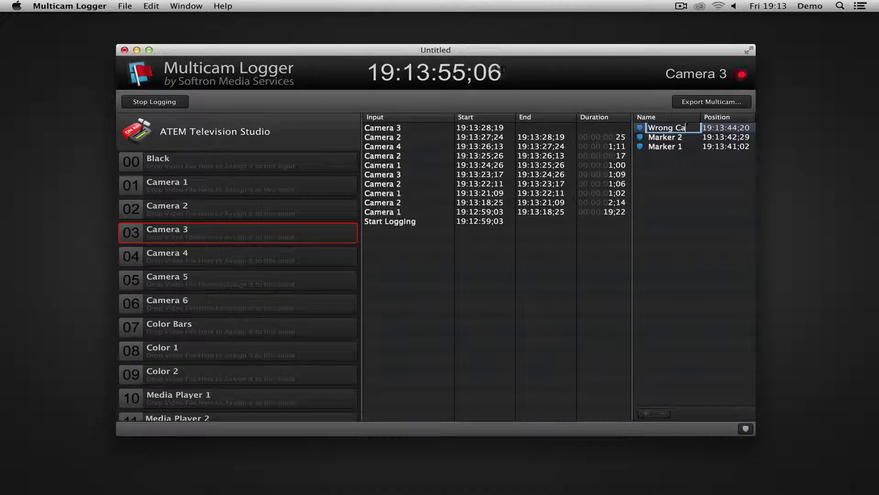
pyautogui.press('Return')
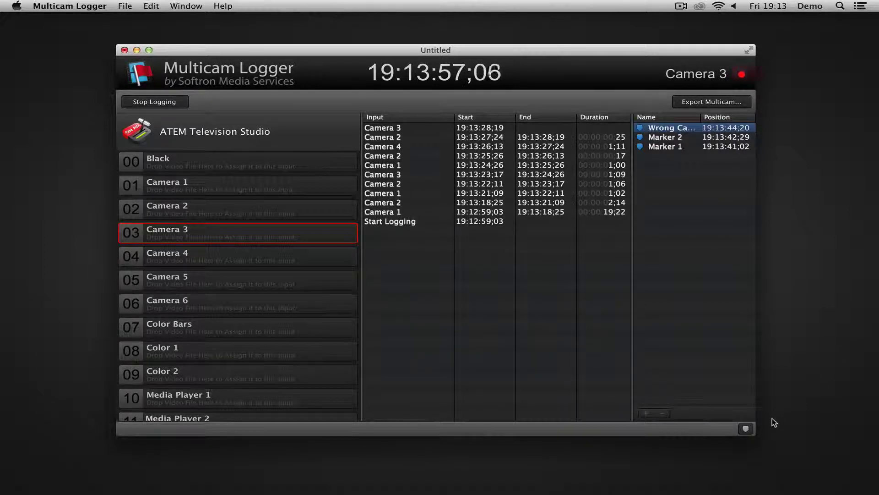
pyautogui.moveTo(754, 437); pyautogui.dragTo(808, 444)
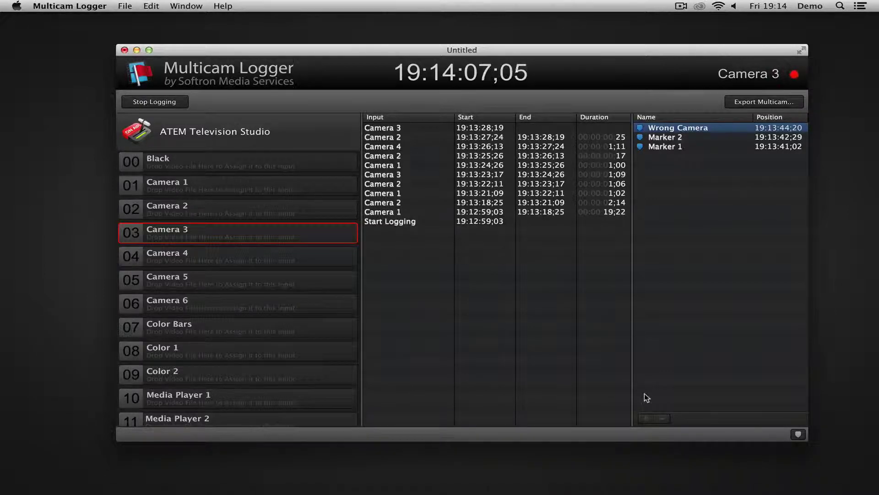
pyautogui.press('m')
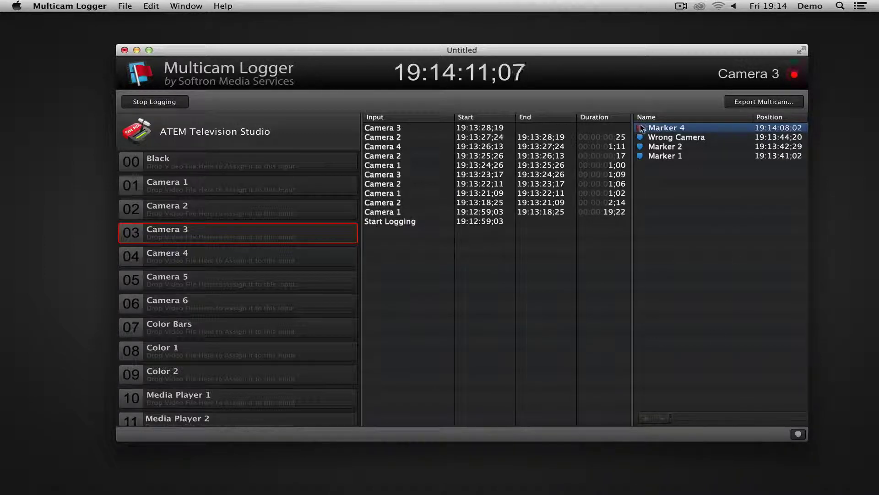
# Rename Marker 4 to 'Correct this' and add two more markers with the m key.
pyautogui.click(665, 128)
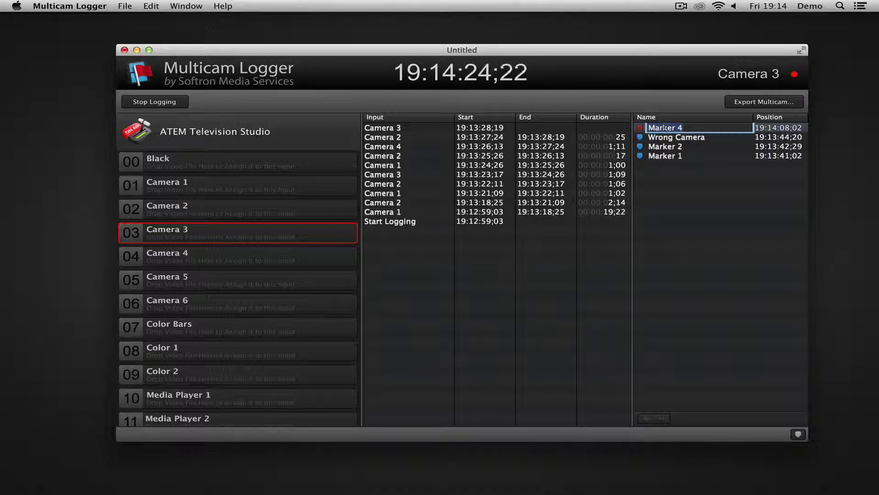
pyautogui.write('Correct this')
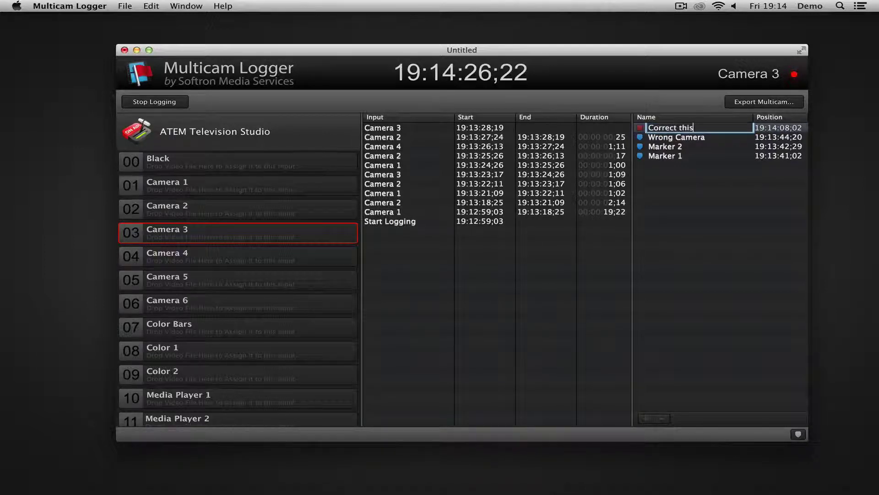
pyautogui.press('Return')
pyautogui.press('m')
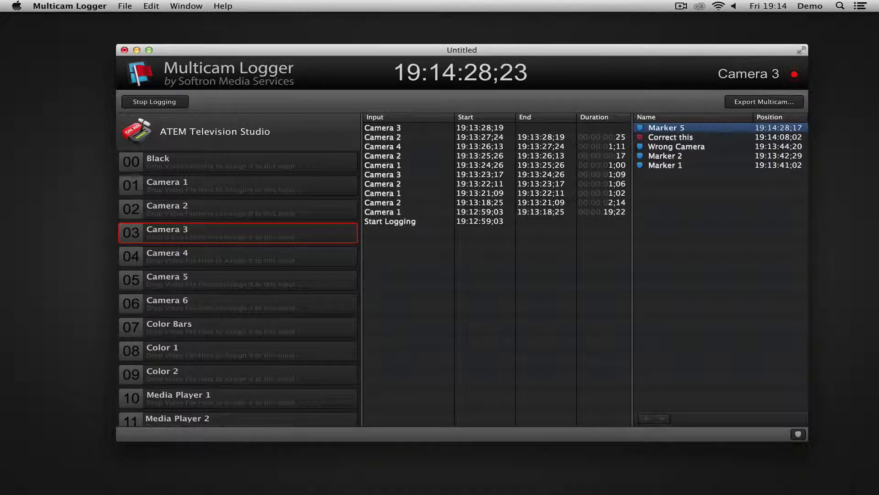
pyautogui.press('m')
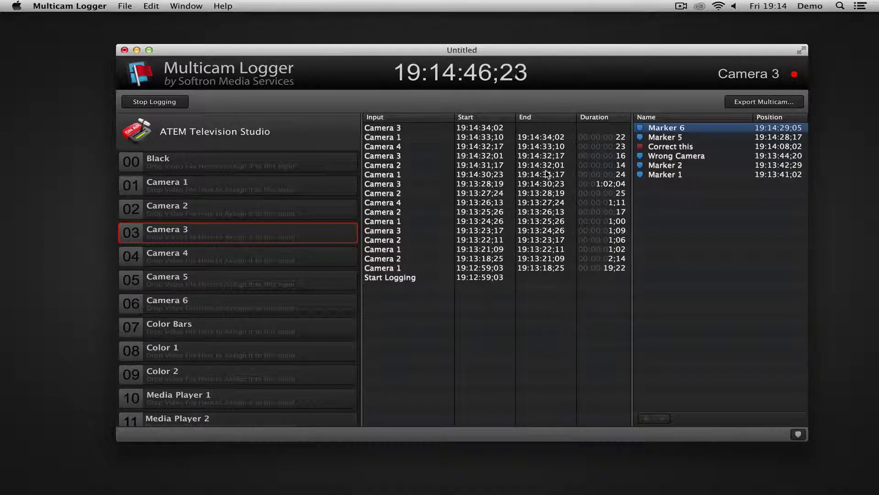
# Stop logging, stop recording on all four ganged cameras, and hide MovieRecorder Control.
pyautogui.click(155, 102)
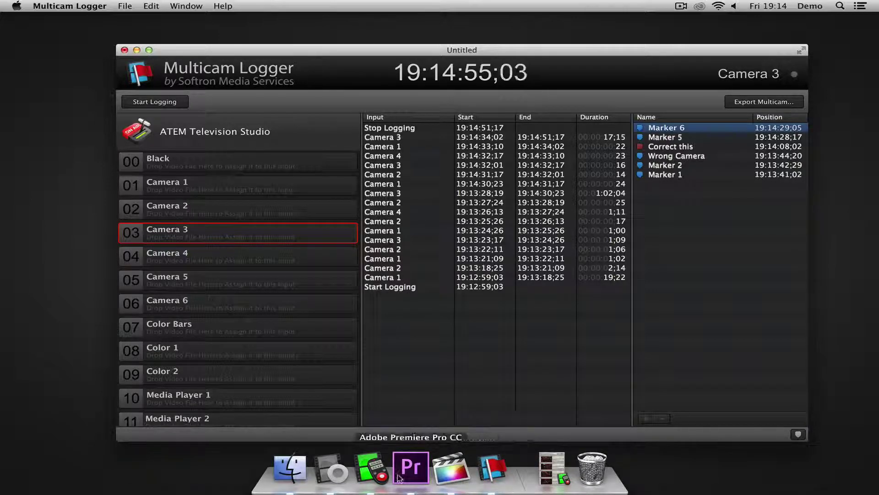
pyautogui.click(376, 470)
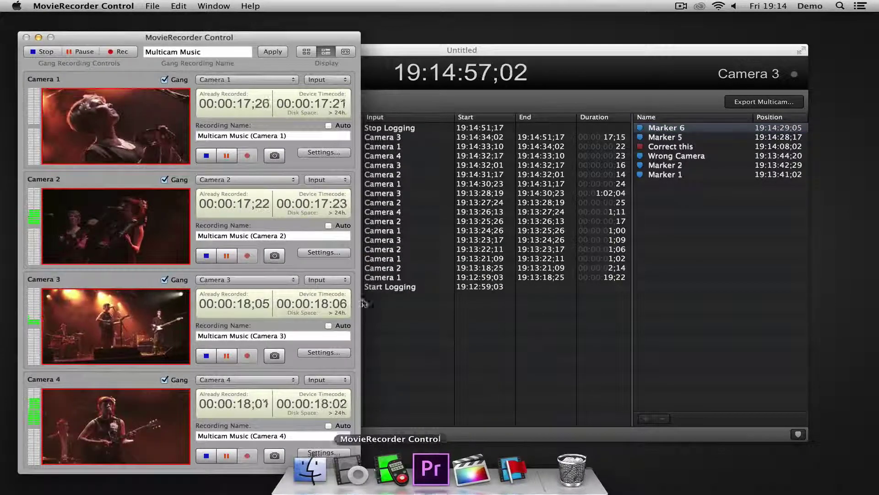
pyautogui.click(47, 52)
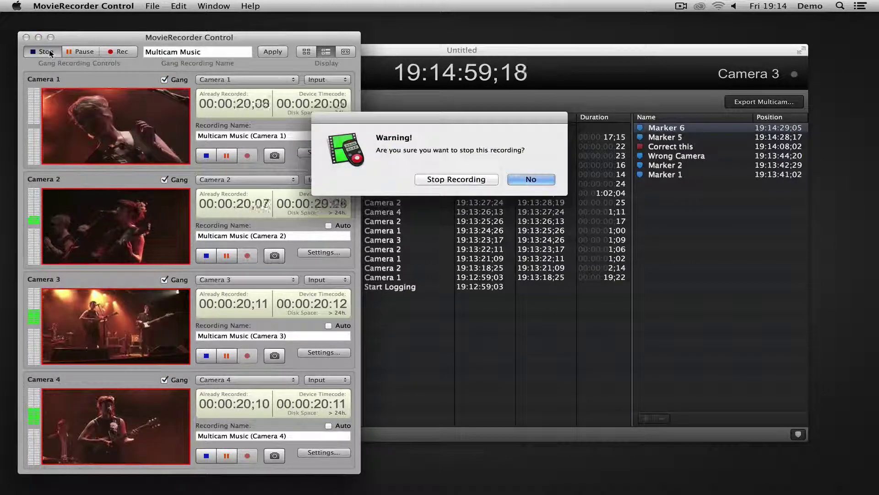
pyautogui.click(457, 180)
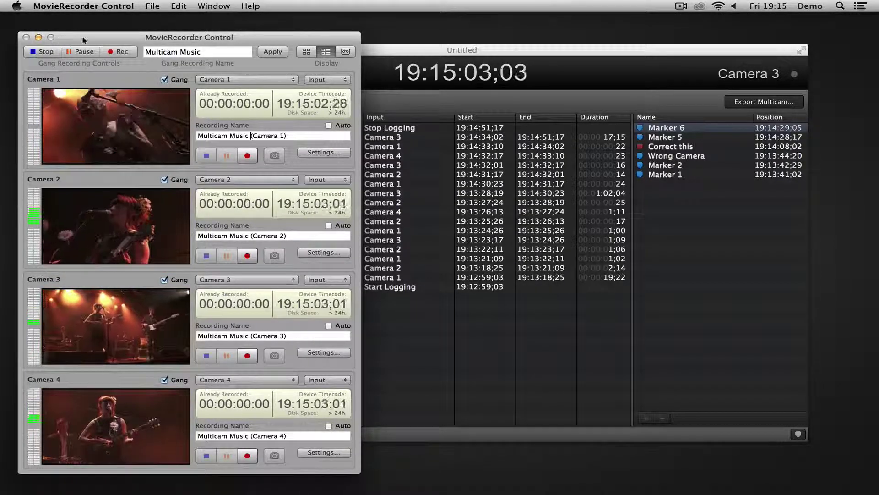
pyautogui.press('super+w')
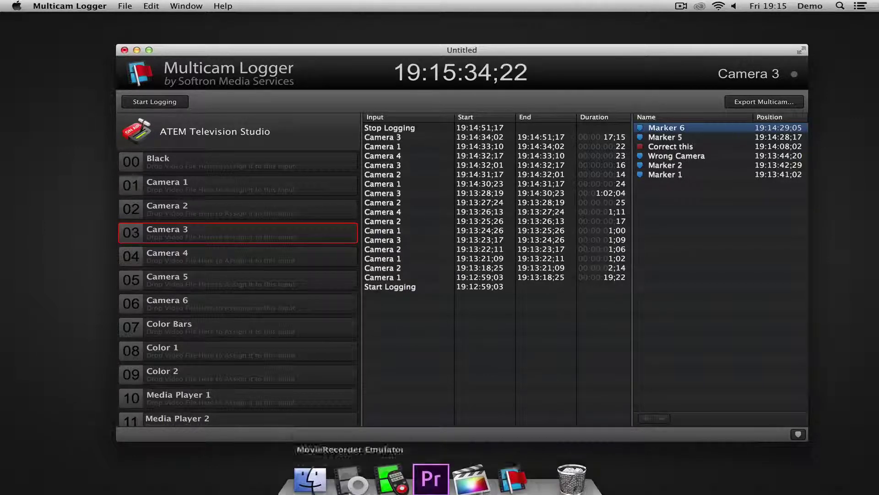
# Drag the Camera 1 and Camera 2 recordings onto the matching Logger inputs, then minimize the recorder.
pyautogui.click(392, 468)
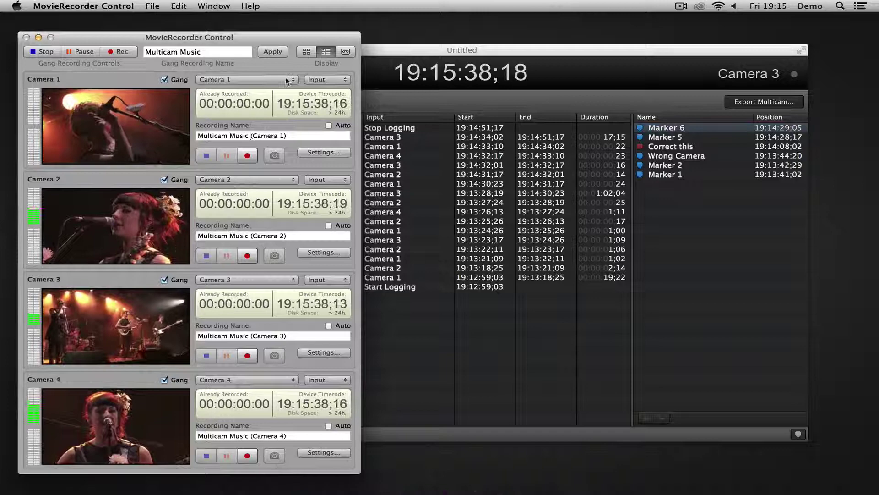
pyautogui.moveTo(415, 55); pyautogui.dragTo(510, 55)
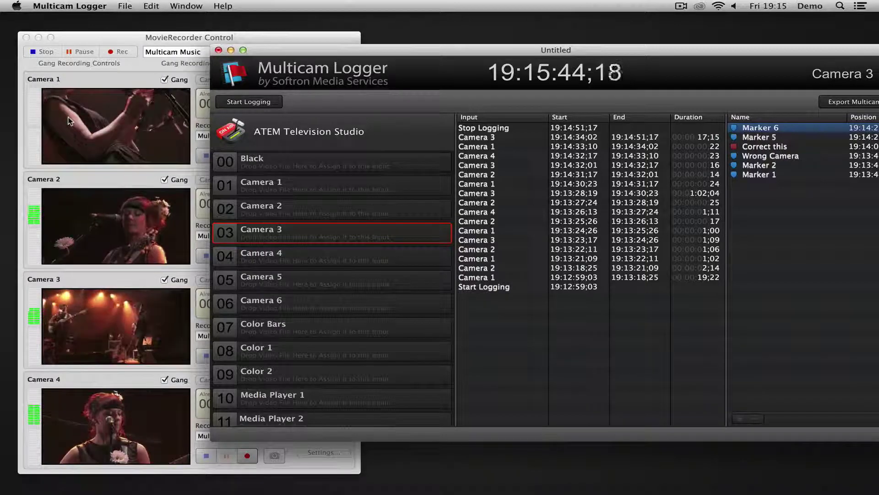
pyautogui.click(67, 119)
pyautogui.moveTo(68, 118); pyautogui.dragTo(404, 203)
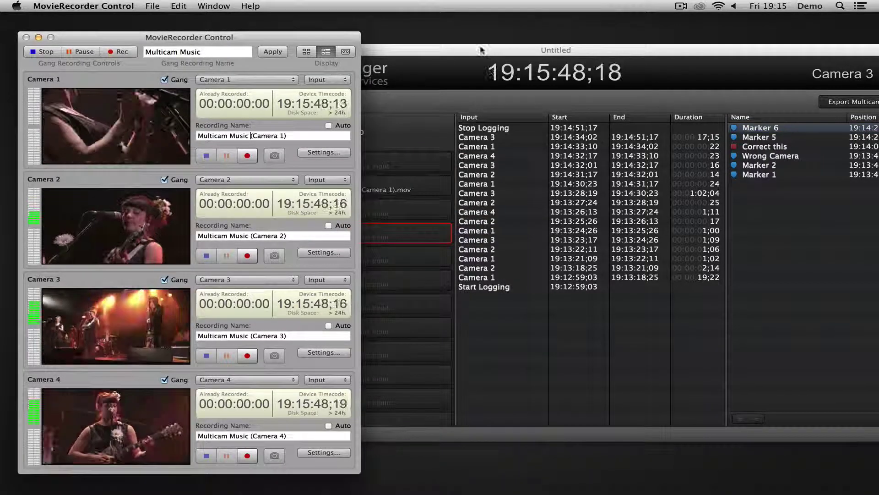
pyautogui.moveTo(481, 49)
pyautogui.mouseDown()
pyautogui.moveTo(682, 49)
pyautogui.moveTo(650, 50)
pyautogui.mouseUp()
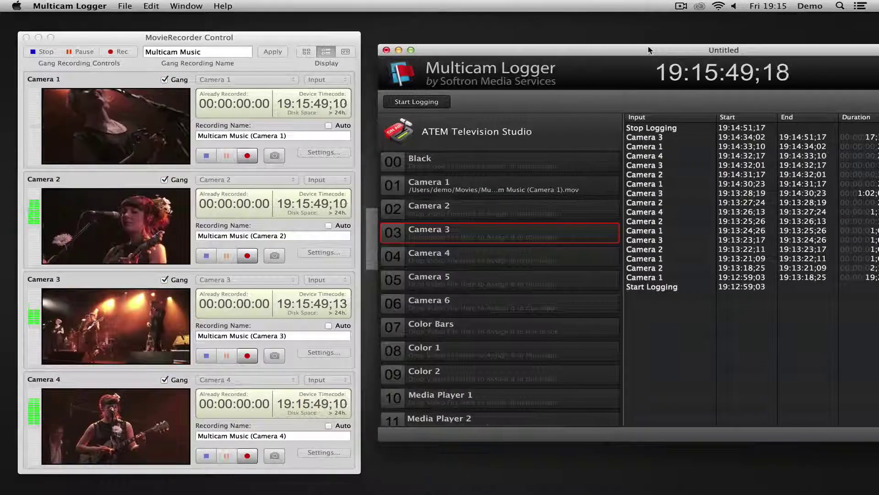
pyautogui.click(89, 222)
pyautogui.moveTo(90, 222); pyautogui.dragTo(414, 209)
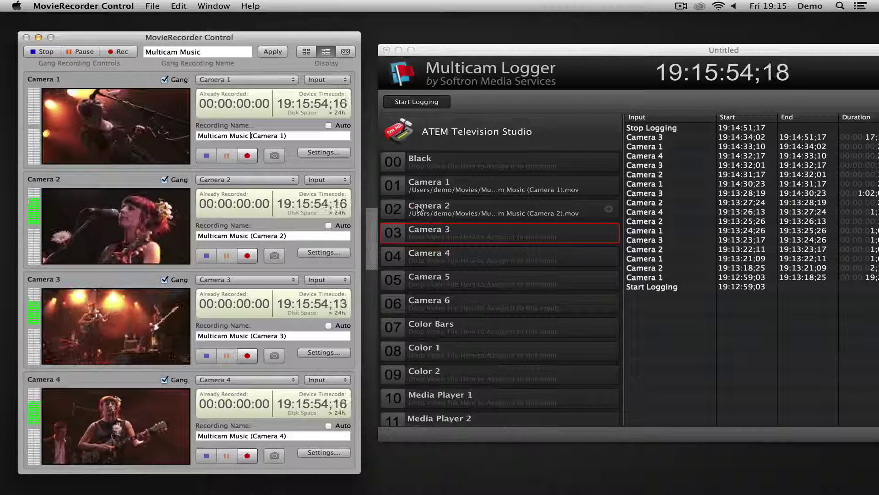
pyautogui.press('super+m')
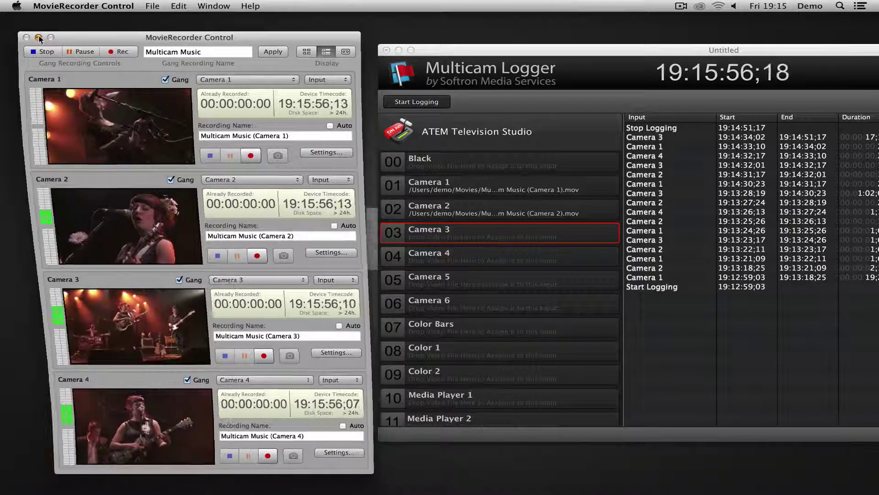
# Open Movies > Multicam Music in Finder and widen the file column.
pyautogui.click(288, 467)
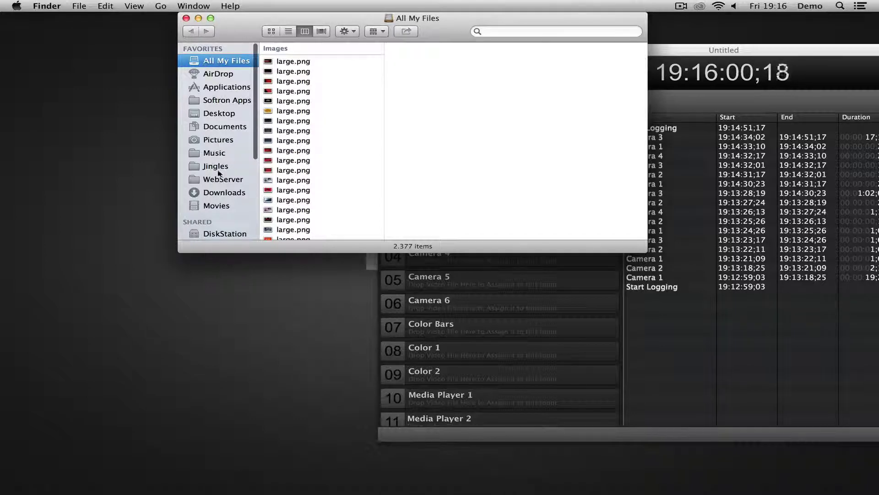
pyautogui.click(217, 205)
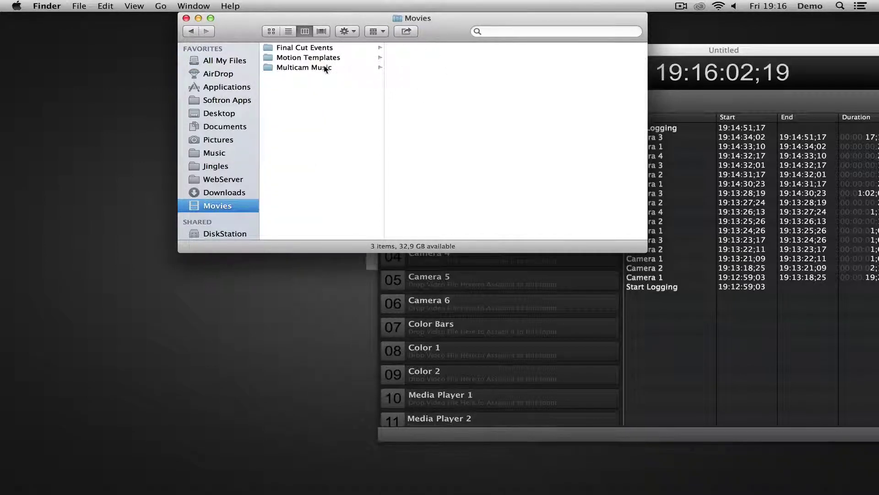
pyautogui.click(304, 67)
pyautogui.moveTo(392, 38); pyautogui.dragTo(230, 61)
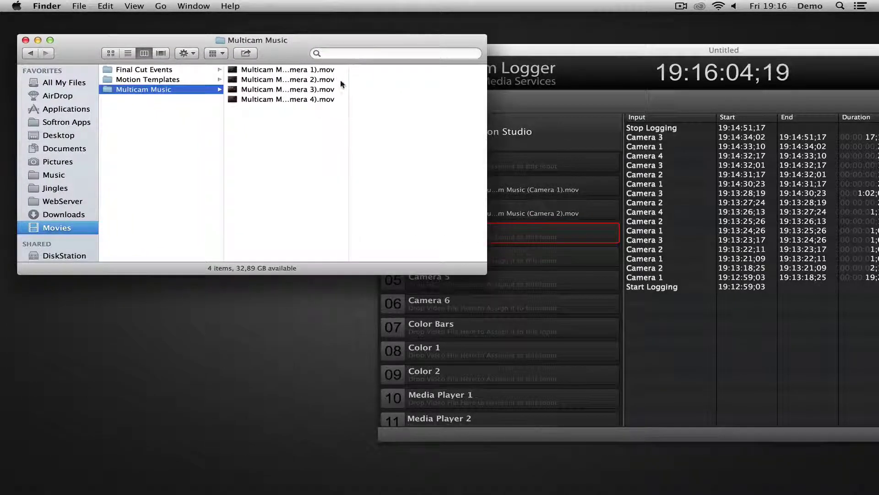
pyautogui.moveTo(348, 84); pyautogui.dragTo(399, 84)
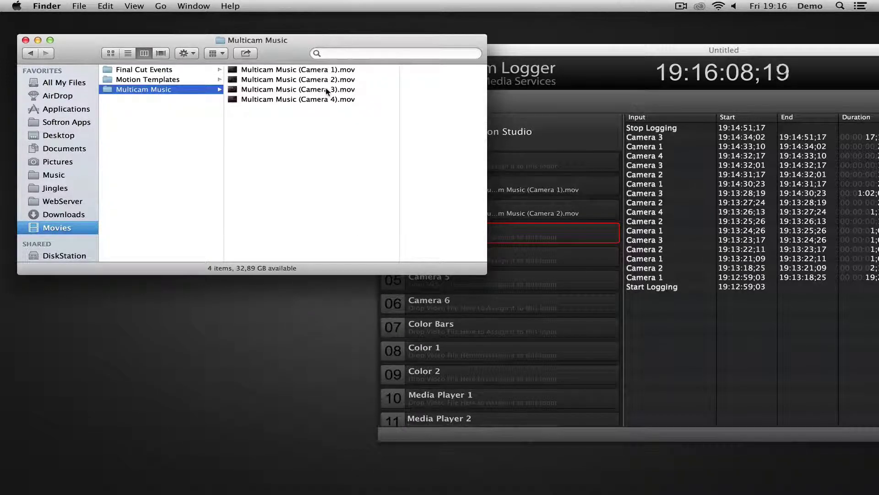
# Drag the Camera 3 and Camera 4 .mov files onto the matching Logger inputs.
pyautogui.moveTo(298, 90); pyautogui.dragTo(543, 236)
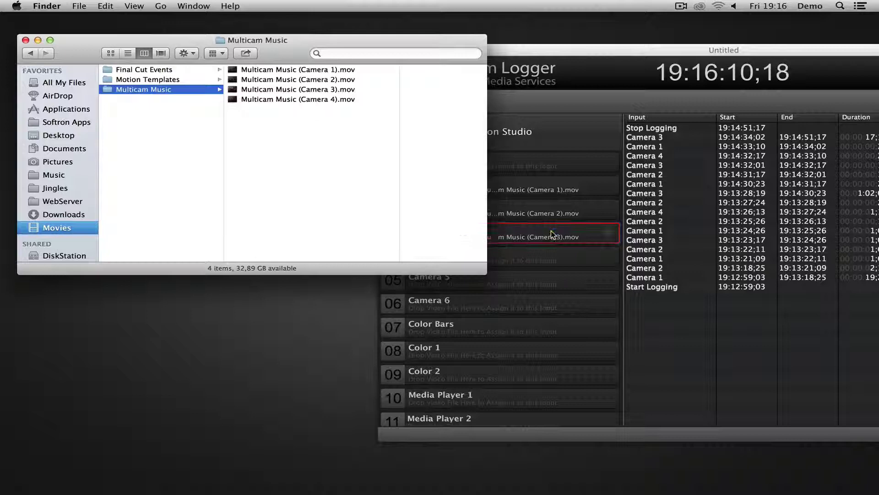
pyautogui.moveTo(297, 99); pyautogui.dragTo(543, 260)
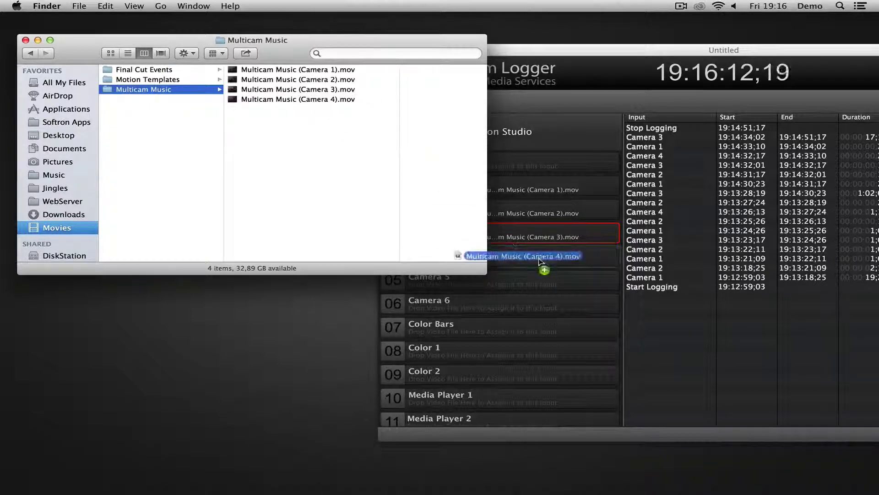
pyautogui.click(614, 61)
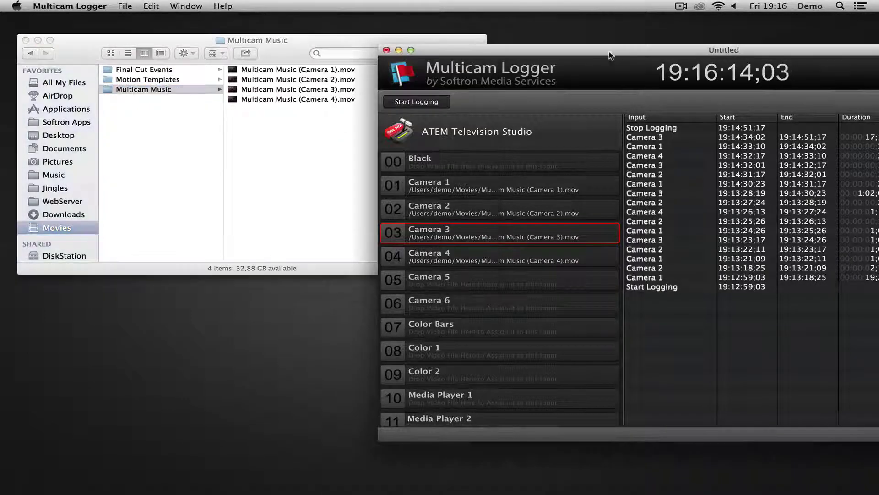
# Cancel the Camera 3 file chooser, move the Logger into view, and close the Multicam Music Finder window.
pyautogui.click(612, 236)
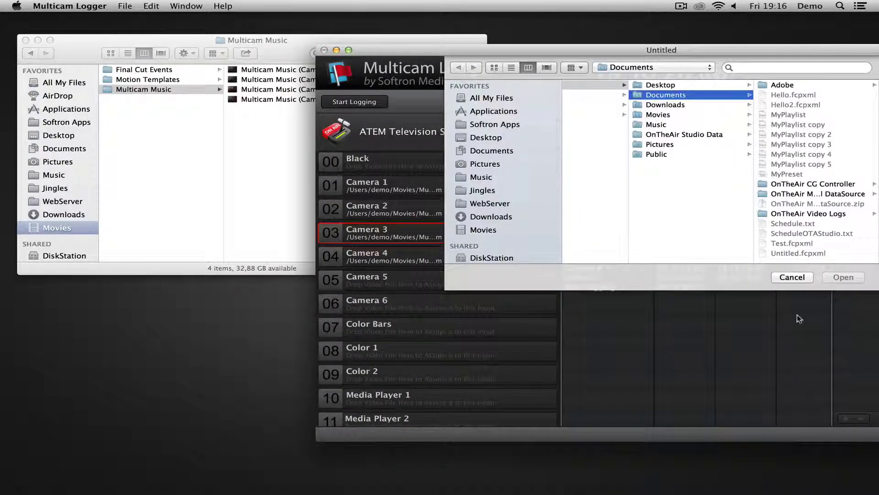
pyautogui.click(792, 277)
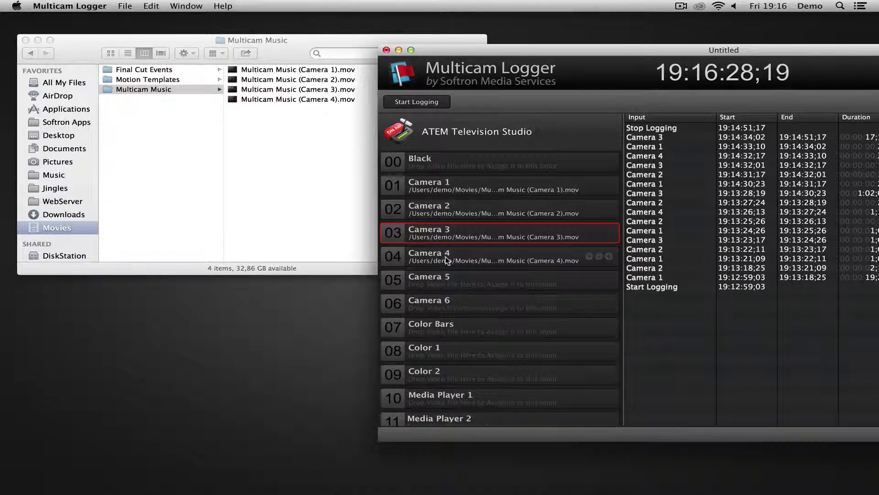
pyautogui.moveTo(481, 186)
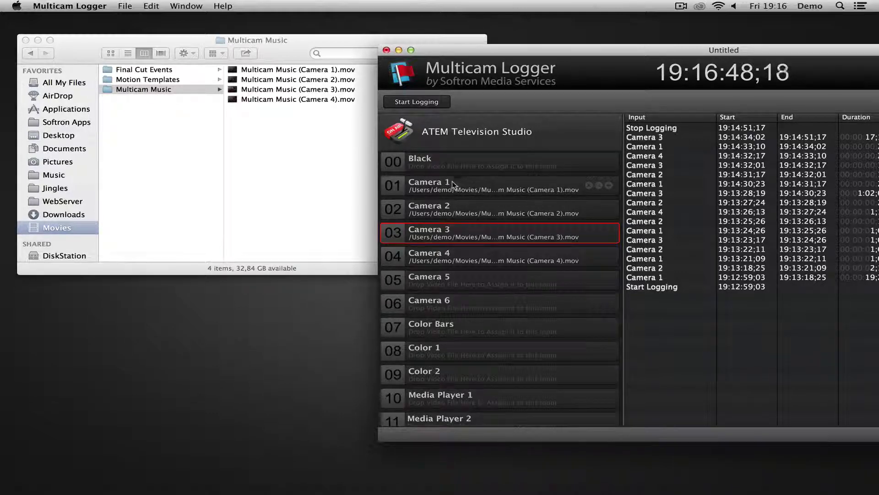
pyautogui.moveTo(551, 50); pyautogui.dragTo(255, 52)
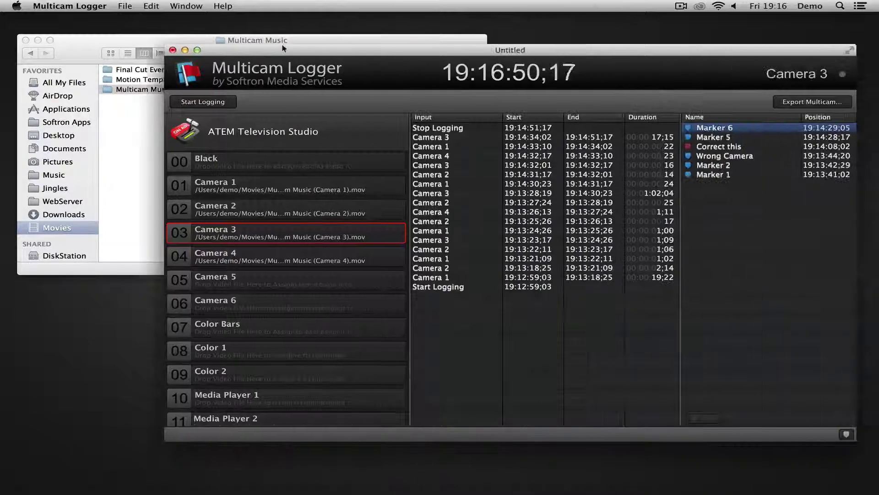
pyautogui.click(25, 40)
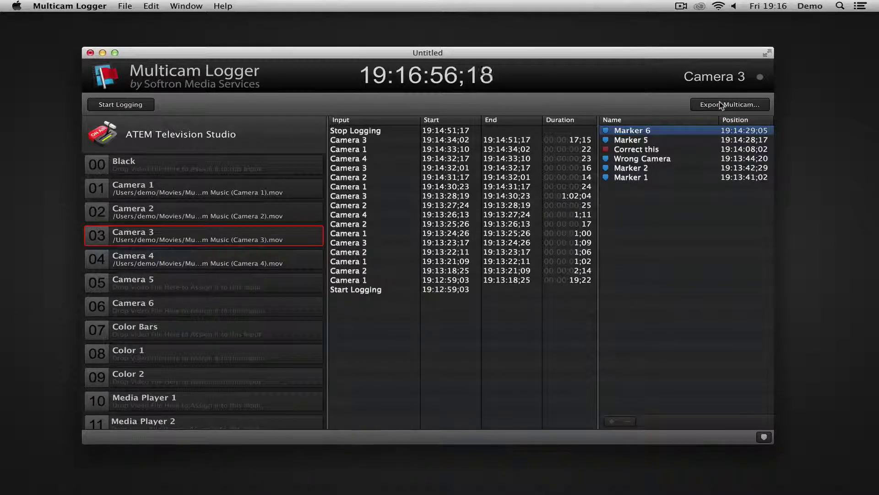
# Set up the multicam export for Final Cut Pro X in 1080i HD with drop-frame timecode.
pyautogui.click(719, 105)
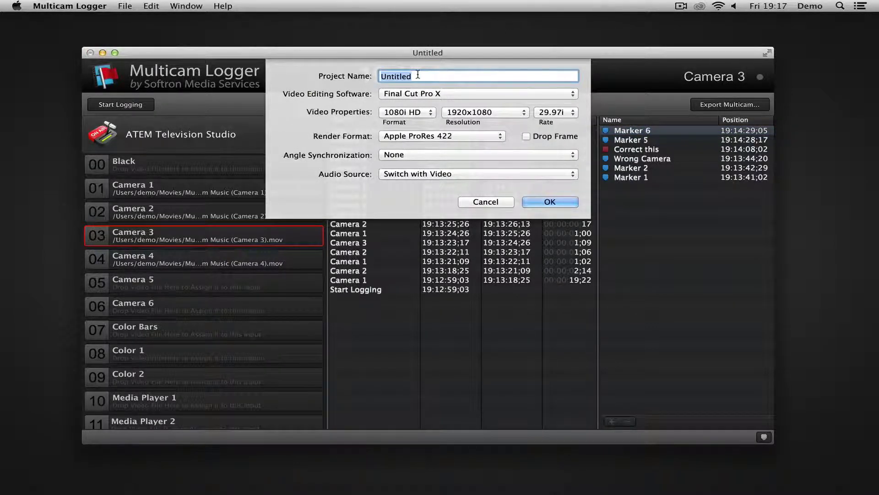
pyautogui.write('My ')
pyautogui.write('Multicam')
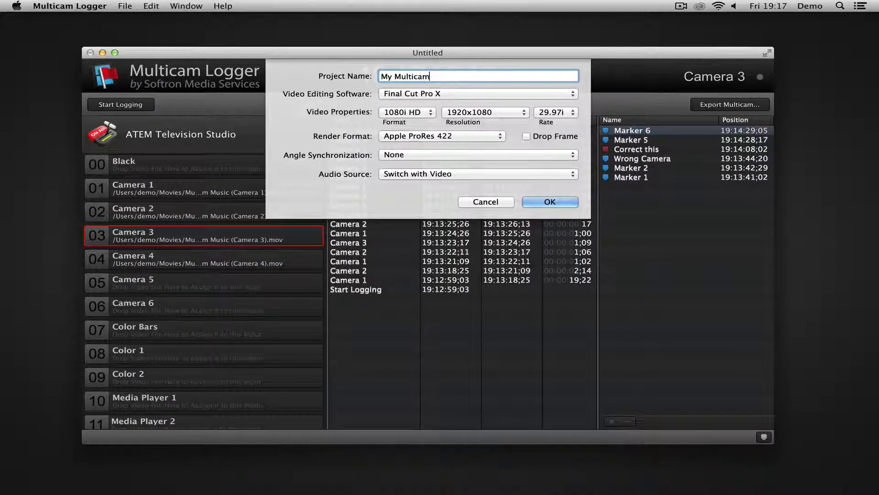
pyautogui.click(423, 93)
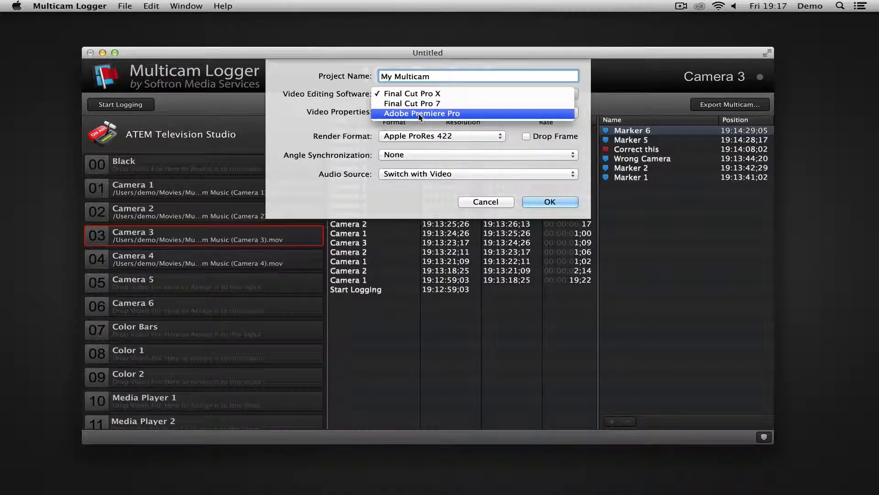
pyautogui.click(339, 103)
pyautogui.click(405, 113)
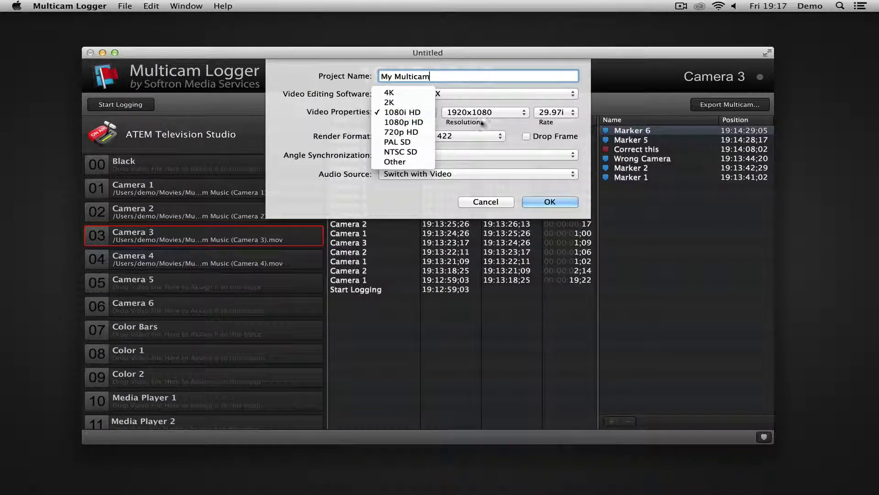
pyautogui.click(571, 133)
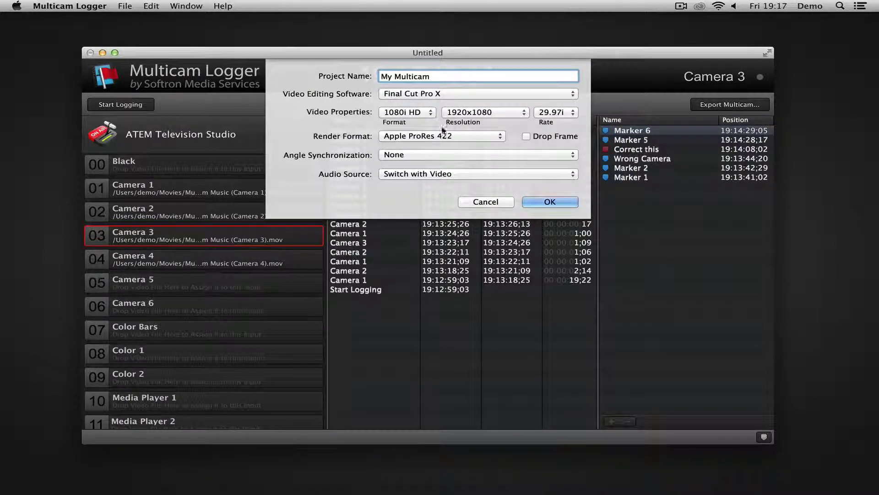
pyautogui.click(526, 137)
pyautogui.click(401, 155)
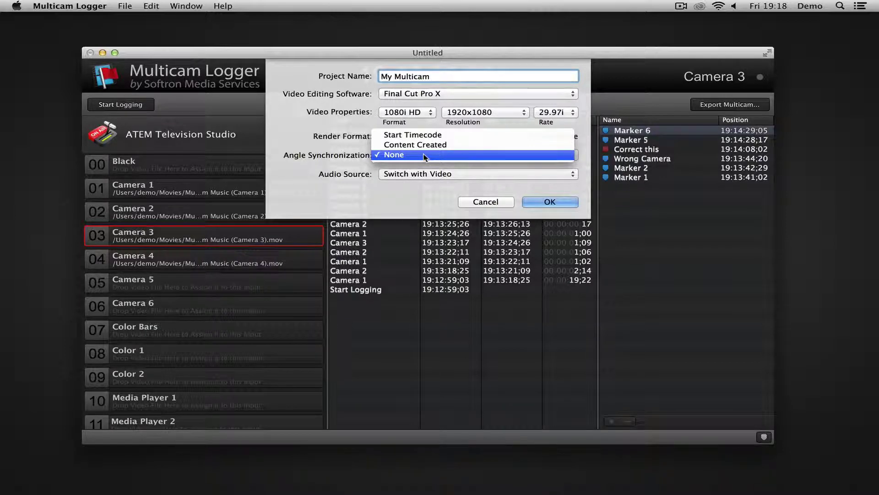
# Keep angle synchronization at None and take the export audio from Camera 1.
pyautogui.click(424, 155)
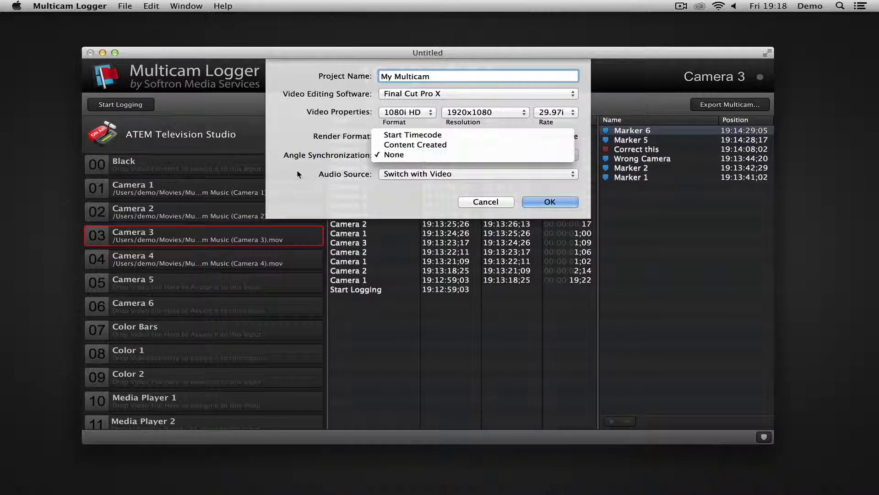
pyautogui.click(412, 174)
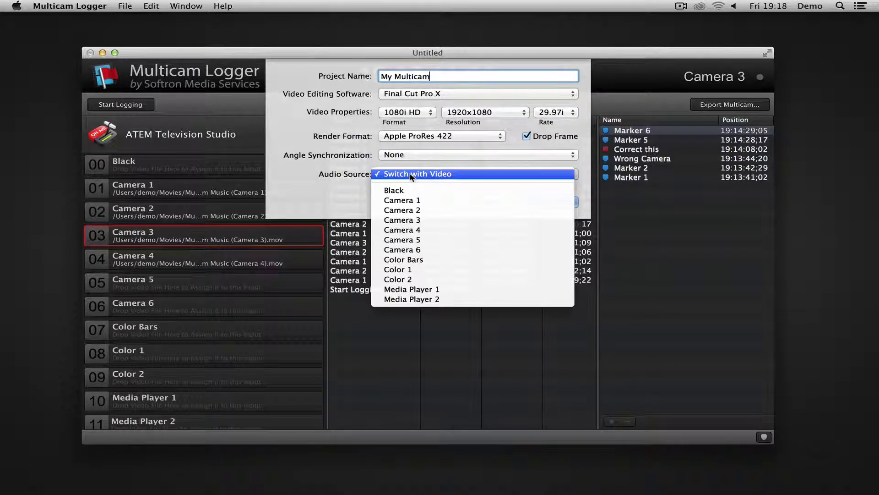
pyautogui.click(410, 201)
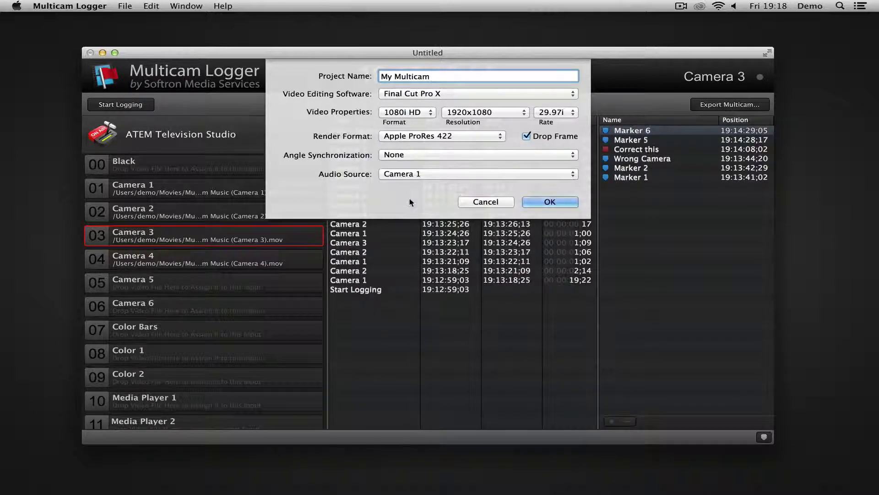
# Confirm the export settings and save 'My Multicam', sending it to Final Cut Pro.
pyautogui.click(550, 201)
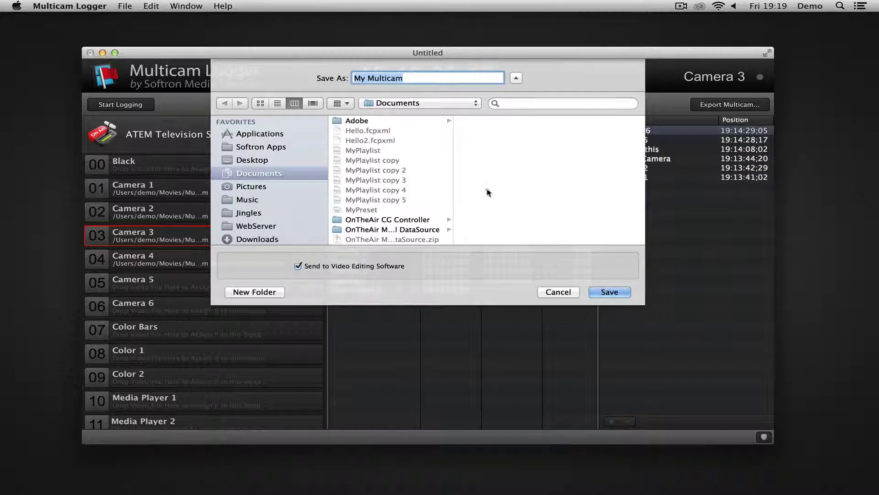
pyautogui.click(609, 293)
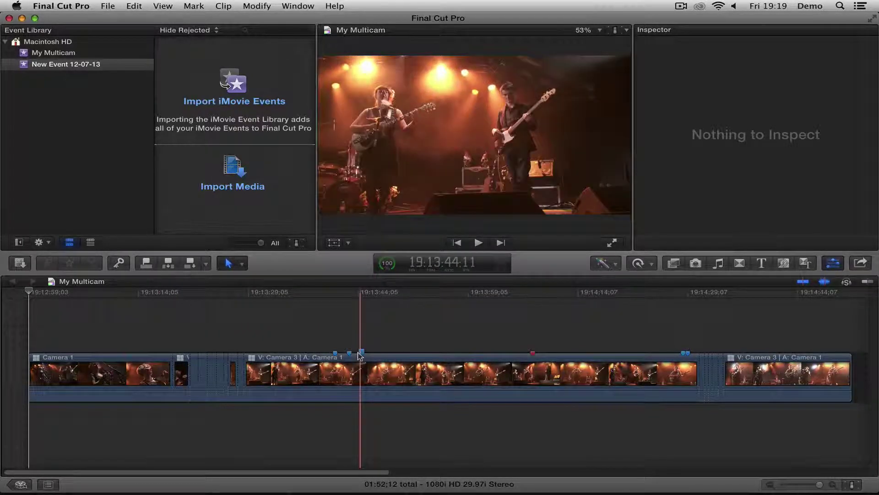
# Show the Timeline Index and switch it to the Tags list of markers.
pyautogui.click(48, 484)
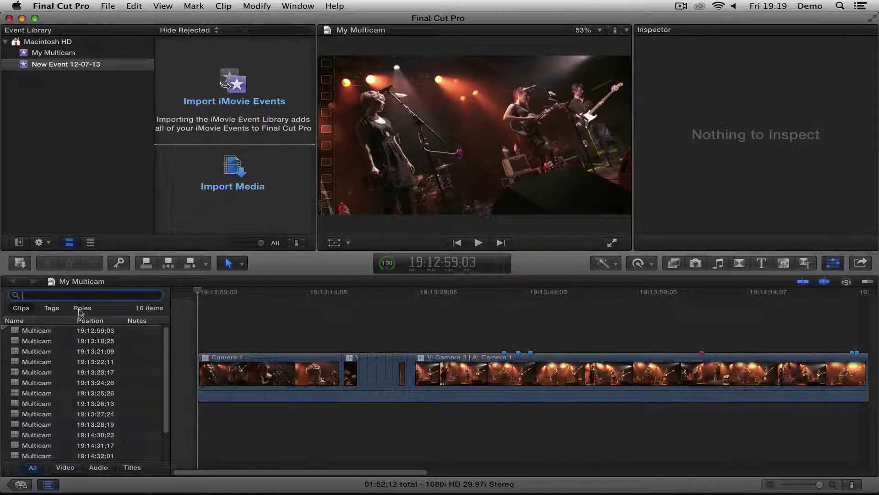
pyautogui.click(51, 308)
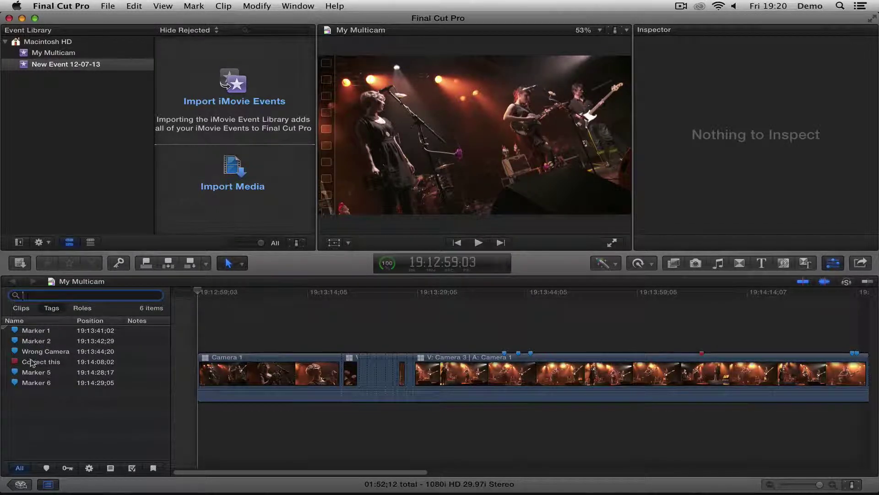
# Mark the 'Correct this' marker as completed, then briefly play through the opening cuts.
pyautogui.click(38, 362)
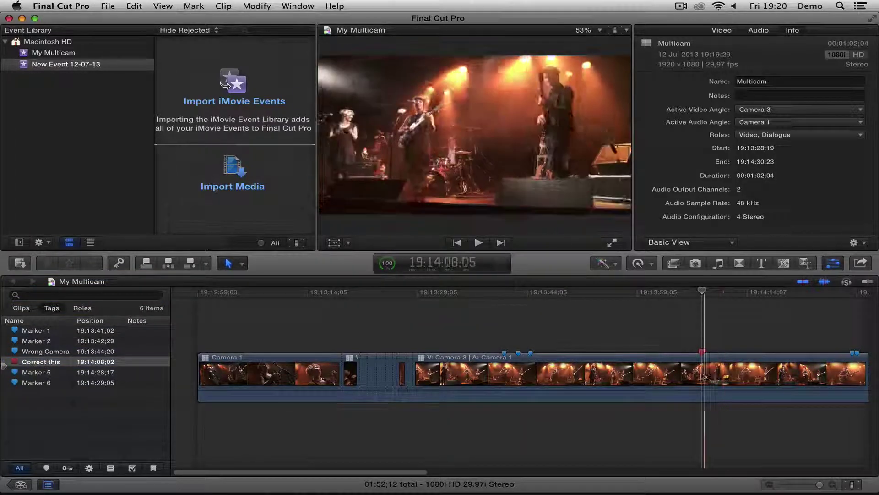
pyautogui.click(701, 373)
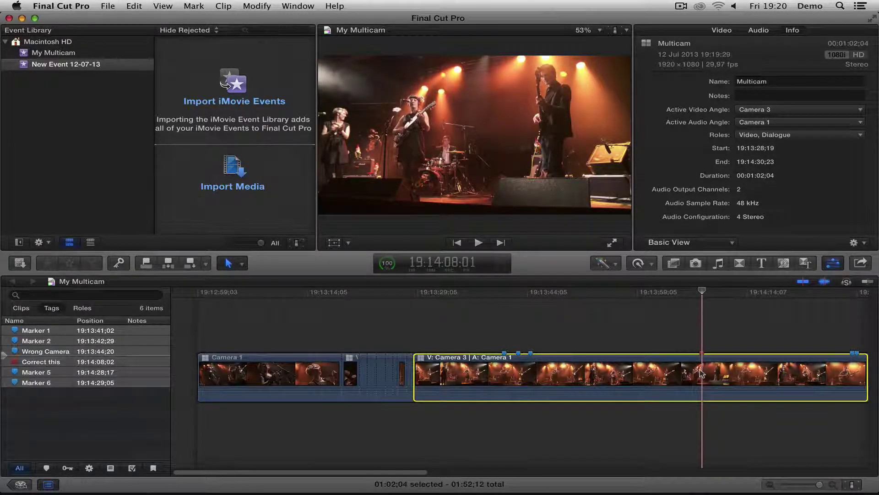
pyautogui.click(16, 363)
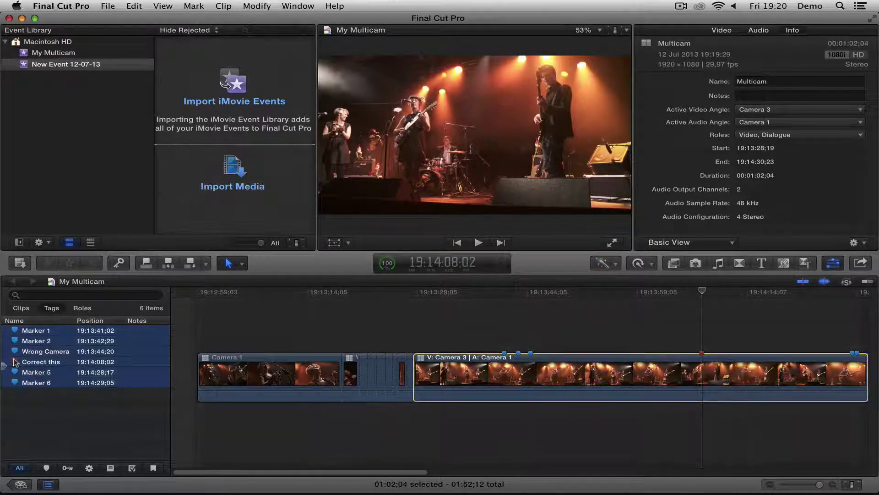
pyautogui.doubleClick(42, 362)
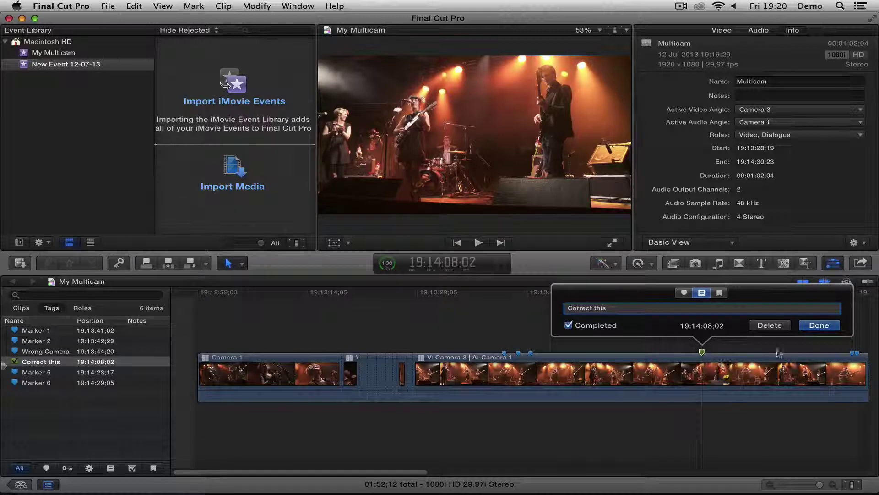
pyautogui.click(819, 325)
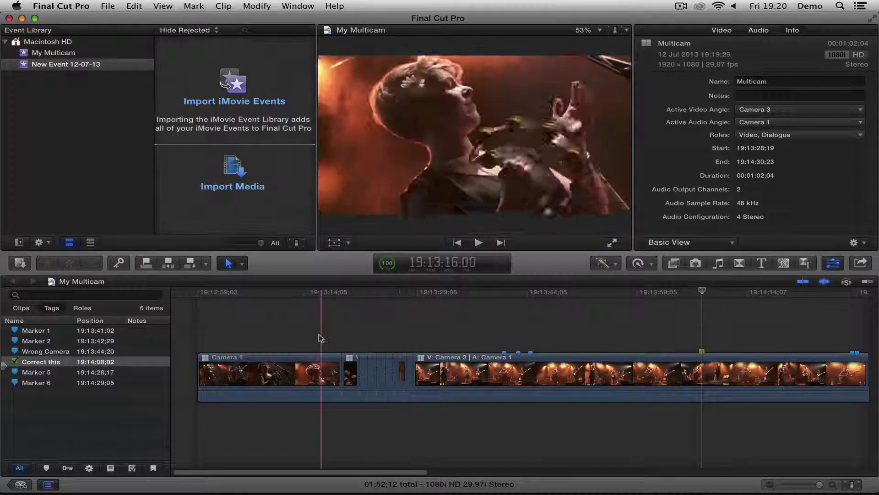
pyautogui.press('space')
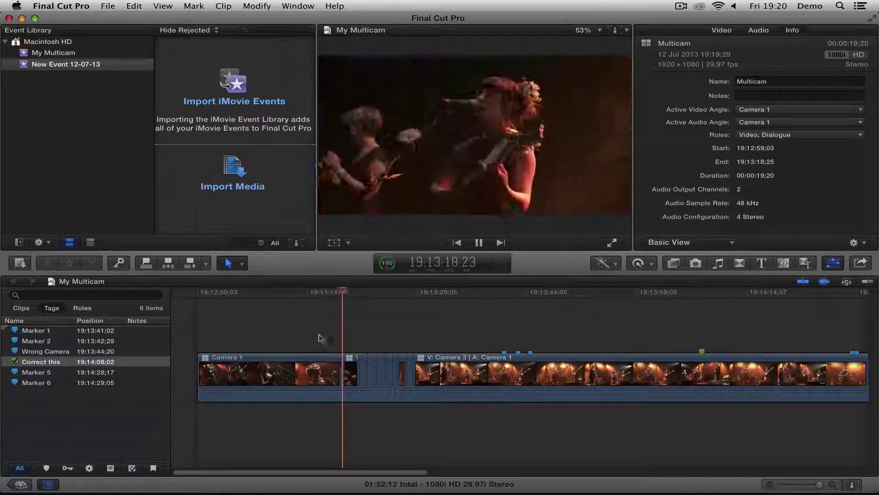
pyautogui.press('space')
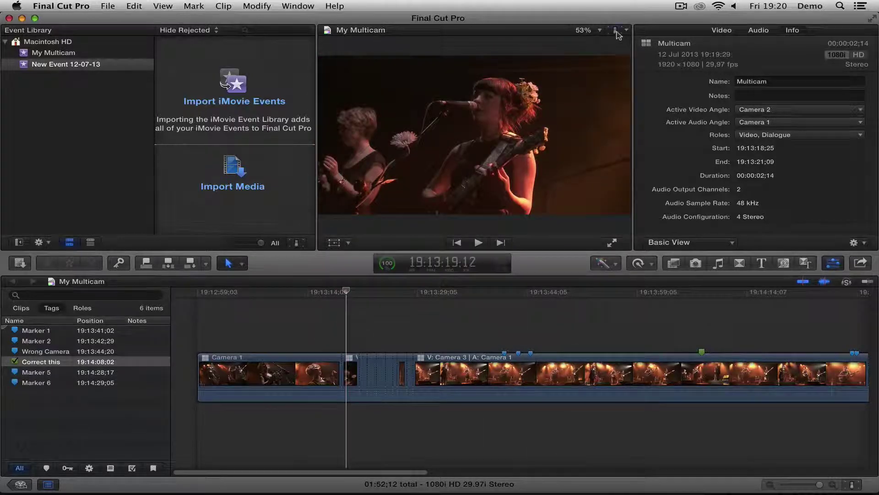
# Show all camera angles beside the viewer, hiding the Inspector and widening the viewer area.
pyautogui.click(616, 31)
pyautogui.click(650, 62)
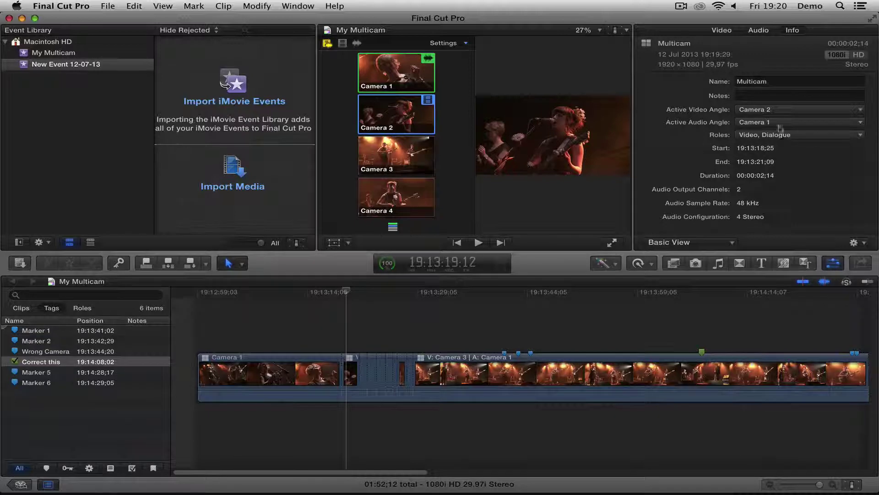
pyautogui.click(834, 263)
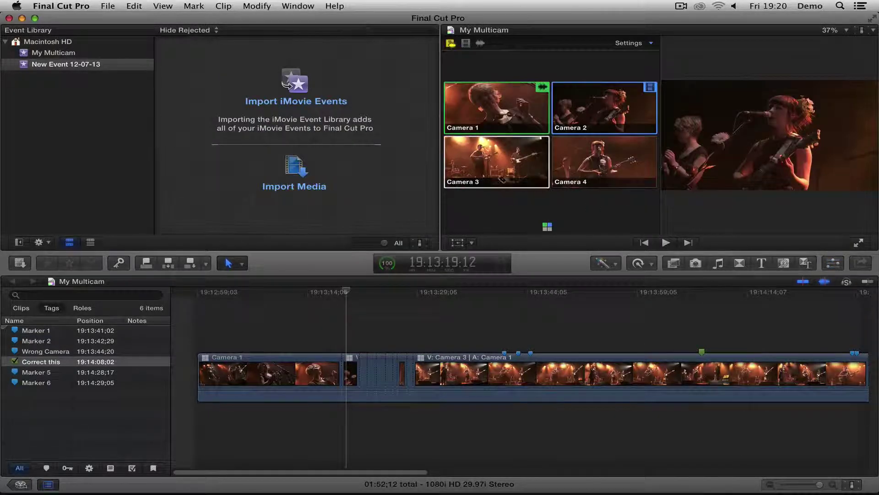
pyautogui.moveTo(442, 177); pyautogui.dragTo(200, 166)
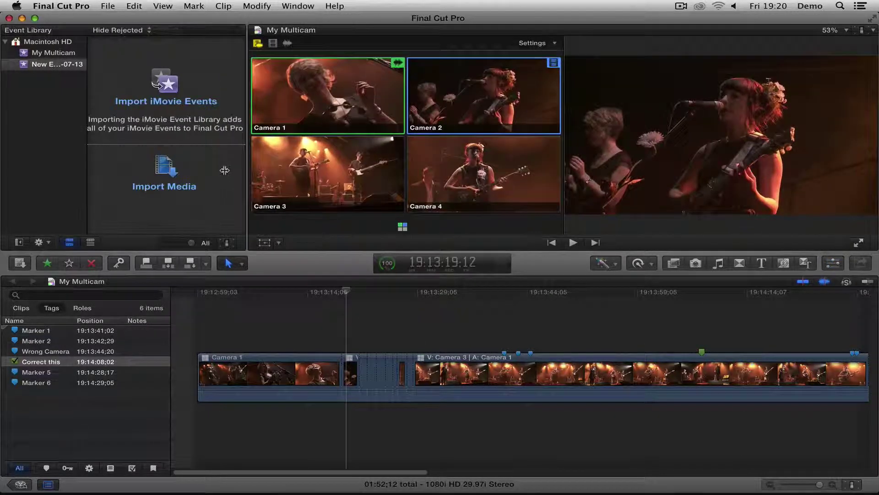
# Play the timeline and cut live to Camera 2, Camera 3, then Camera 1.
pyautogui.press('space')
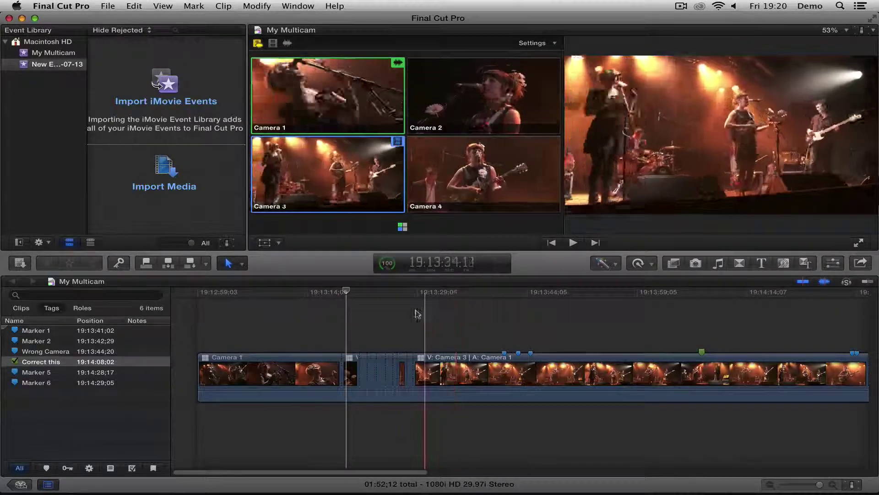
pyautogui.press('4')
pyautogui.press('3')
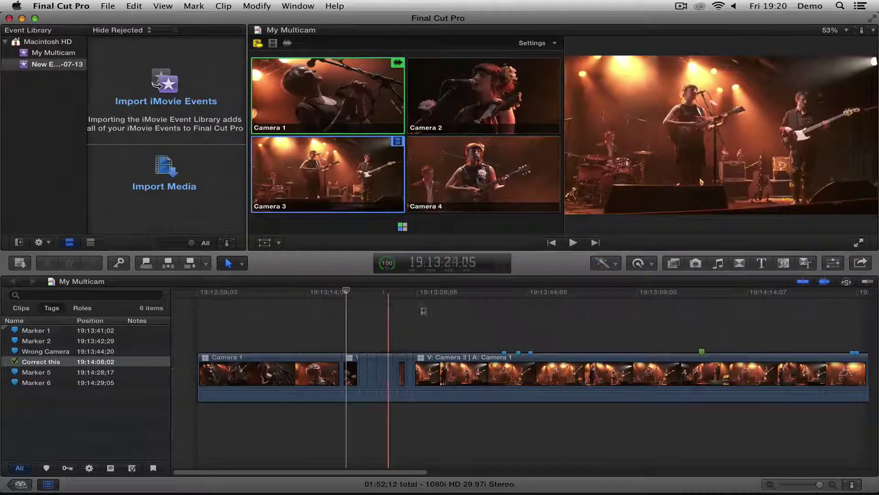
pyautogui.press('space')
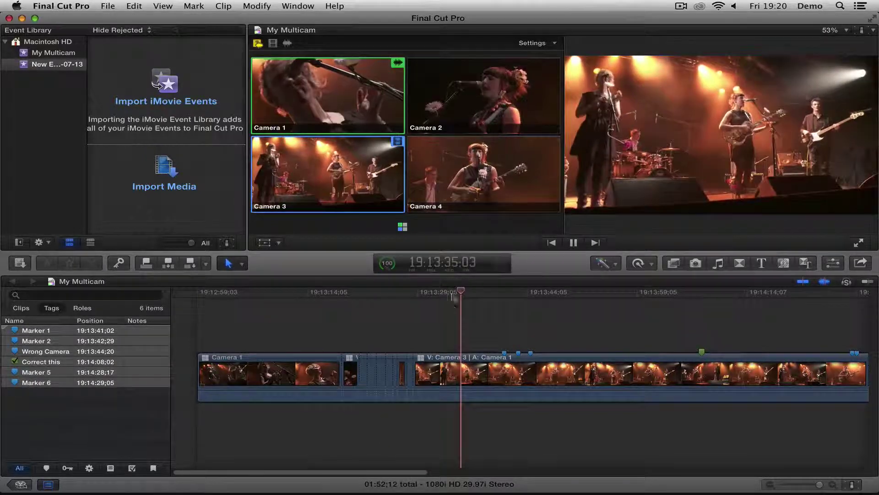
pyautogui.click(481, 87)
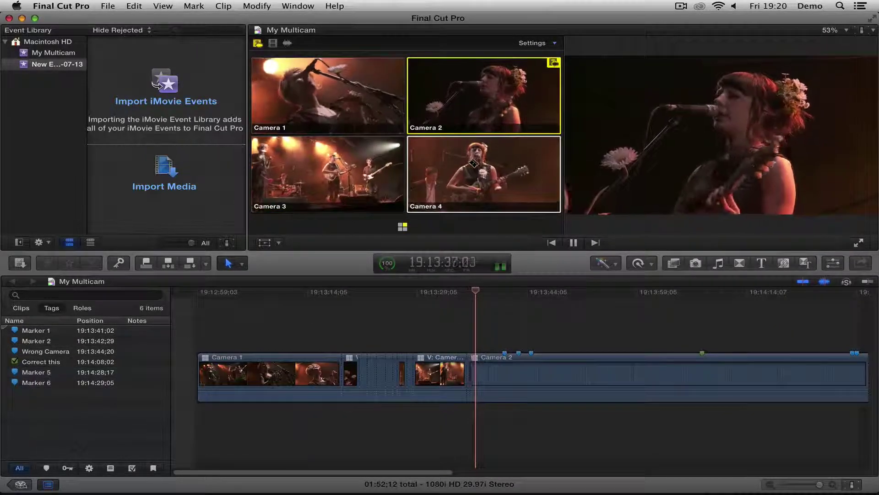
pyautogui.click(474, 163)
pyautogui.click(345, 95)
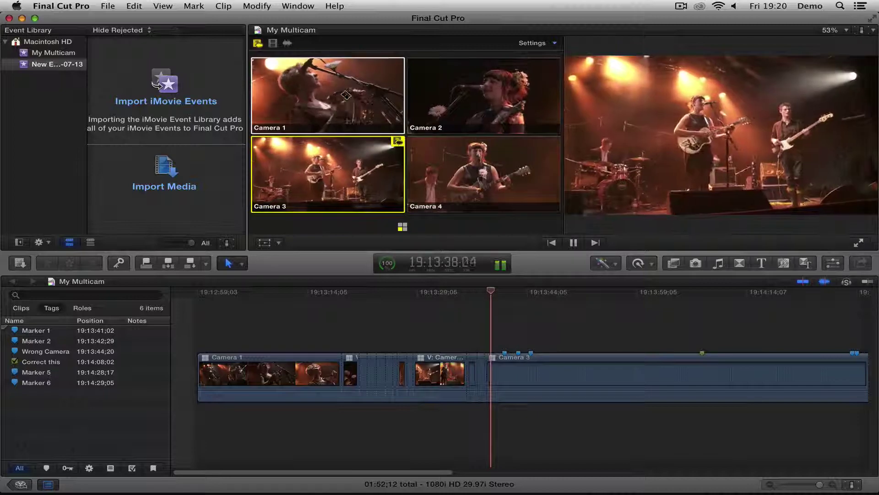
pyautogui.press('space')
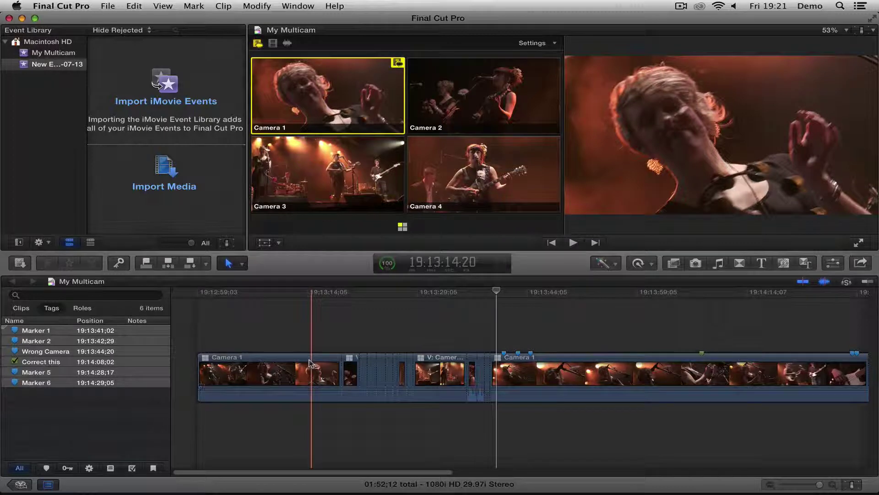
# Slide Camera 2 later in the Angle Editor, then open Multicam Logger's preferences.
pyautogui.rightClick(314, 366)
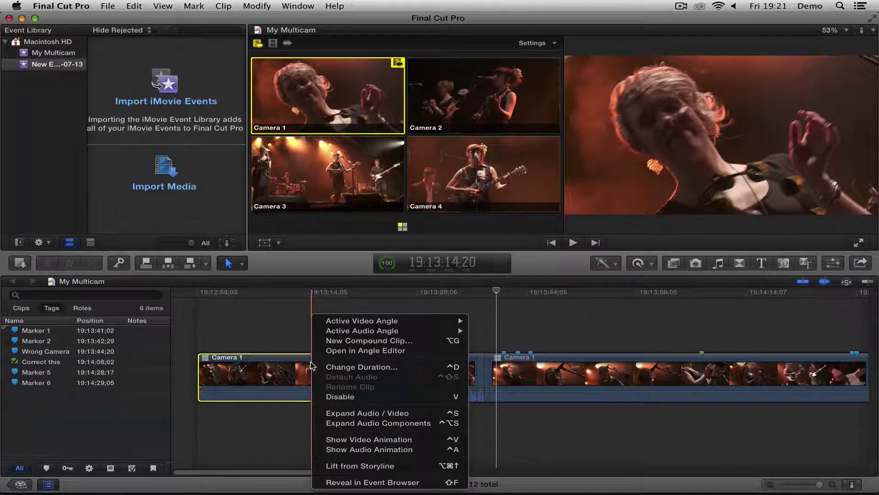
pyautogui.click(347, 351)
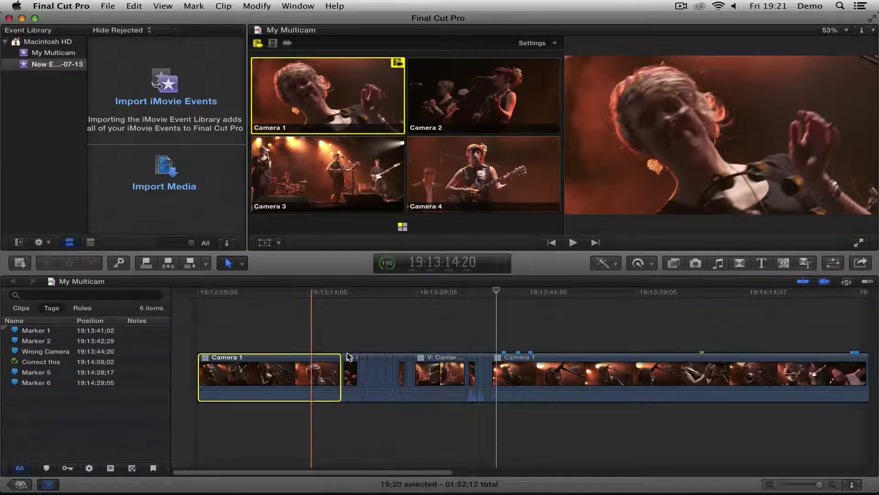
pyautogui.press('Home')
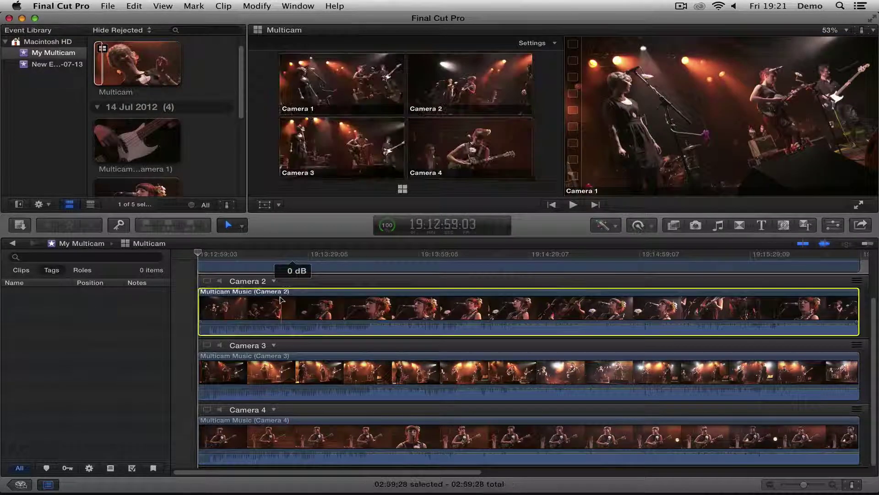
pyautogui.moveTo(287, 303); pyautogui.dragTo(323, 304)
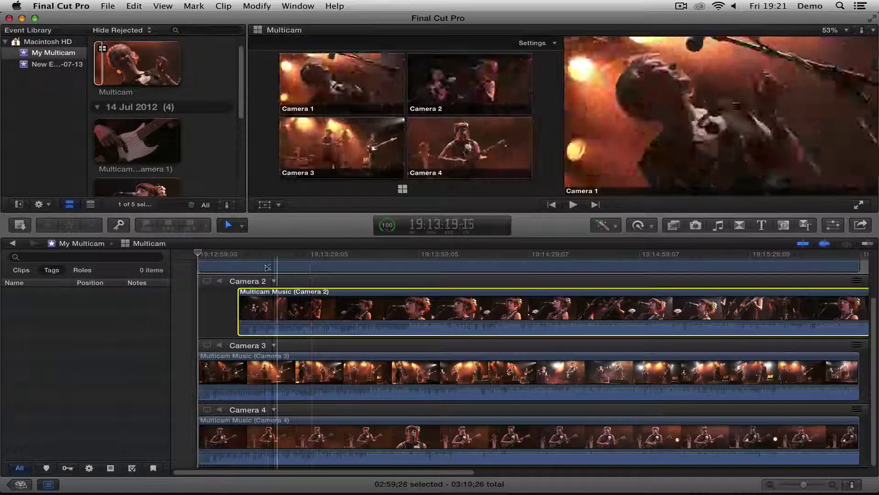
pyautogui.click(279, 268)
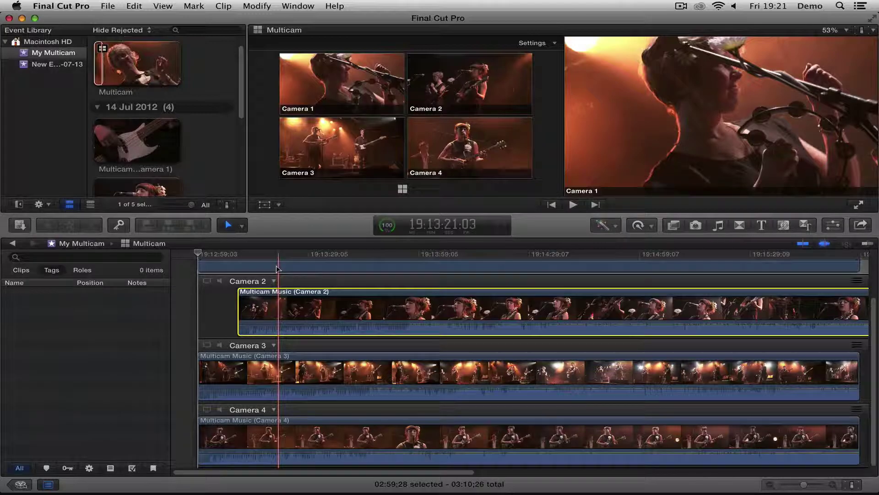
pyautogui.press('super+Tab')
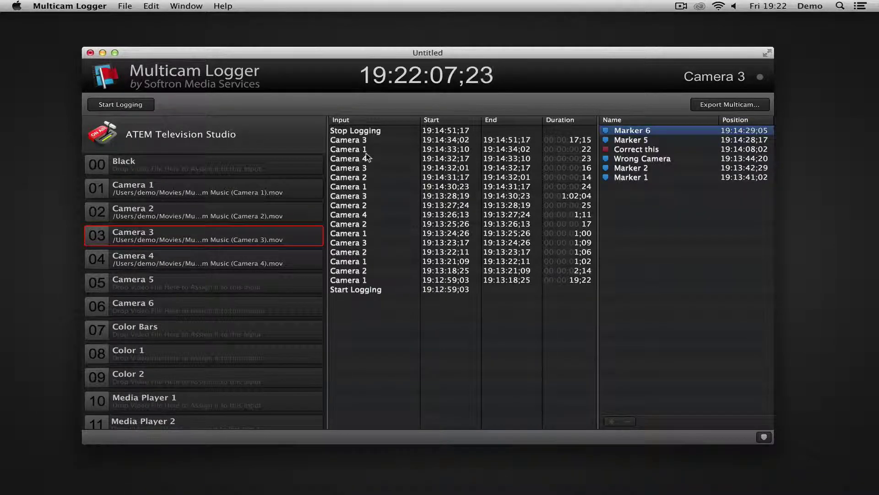
pyautogui.press('super+comma')
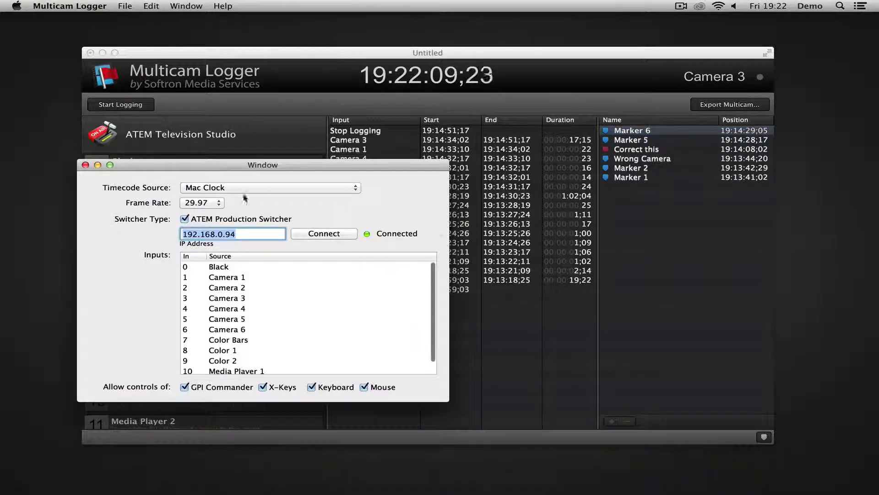